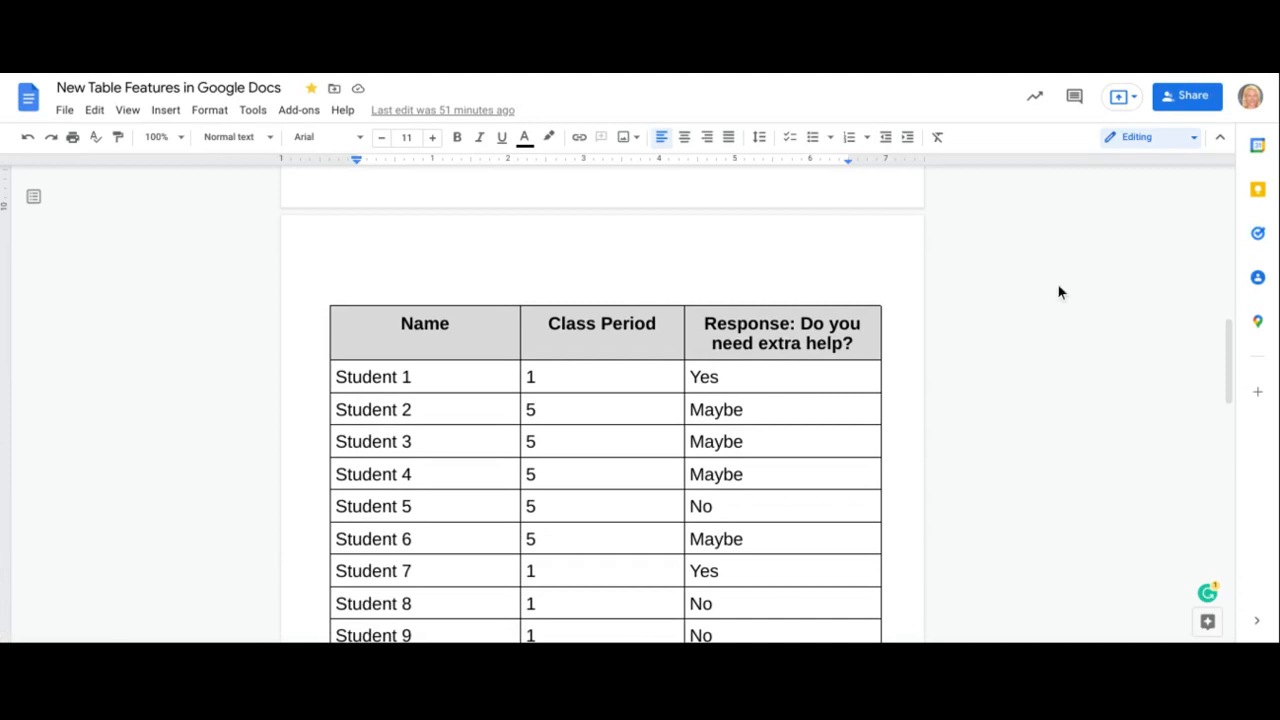
Examine how the student response table continues across the page break, including its header row and the Student 18 row.
{"action": "scroll", "coordinate": [1062, 288], "scroll_direction": "down", "scroll_amount": 5}
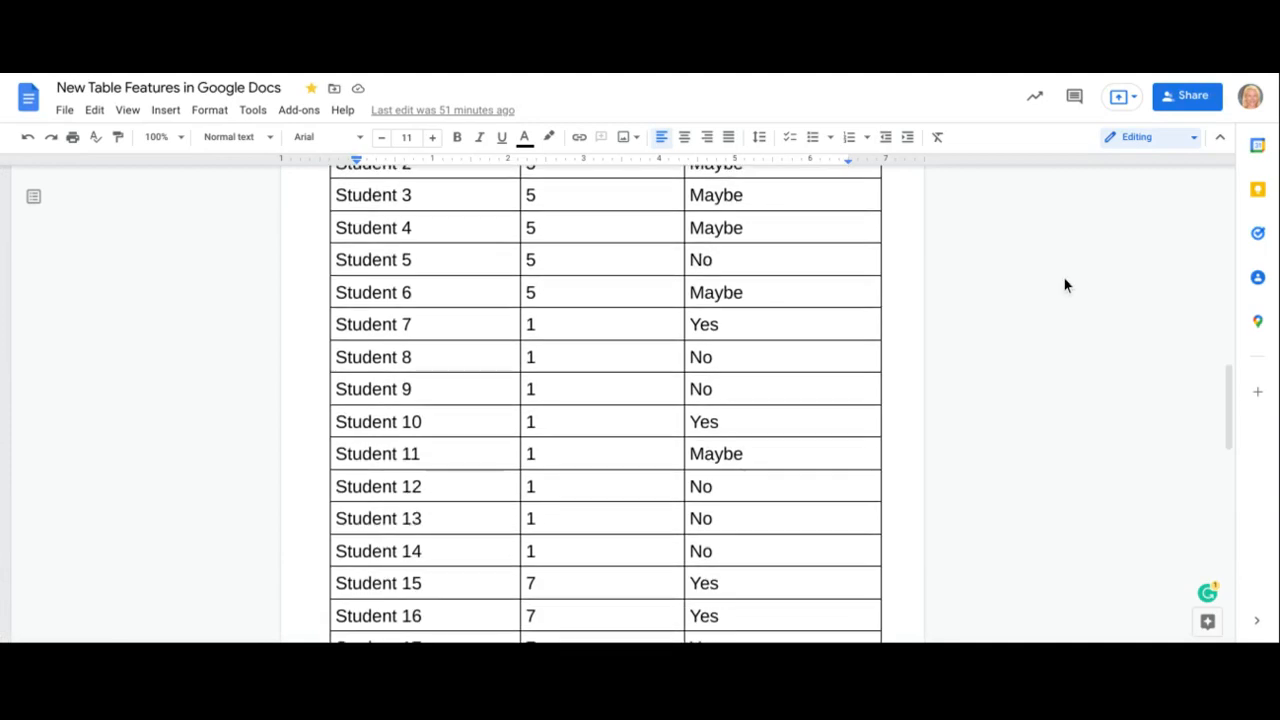
{"action": "scroll", "coordinate": [1064, 285], "scroll_direction": "down", "scroll_amount": 7}
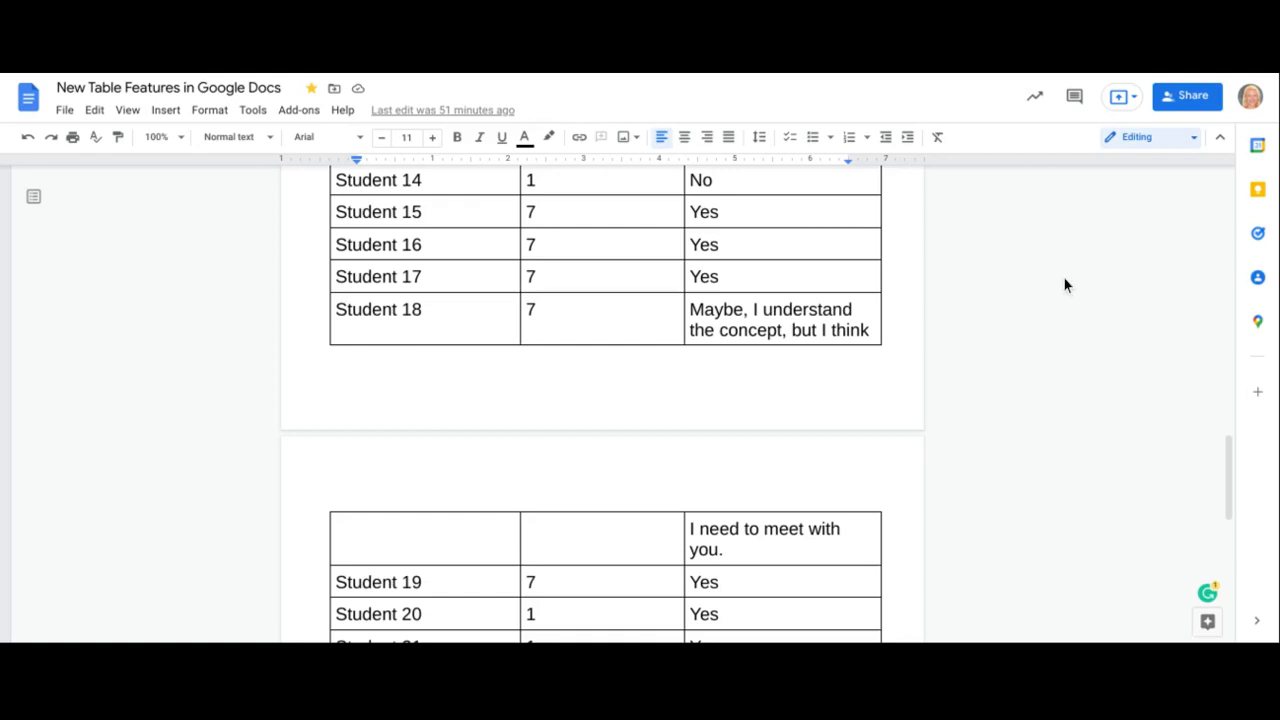
{"action": "scroll", "coordinate": [1066, 283], "scroll_direction": "up", "scroll_amount": 9}
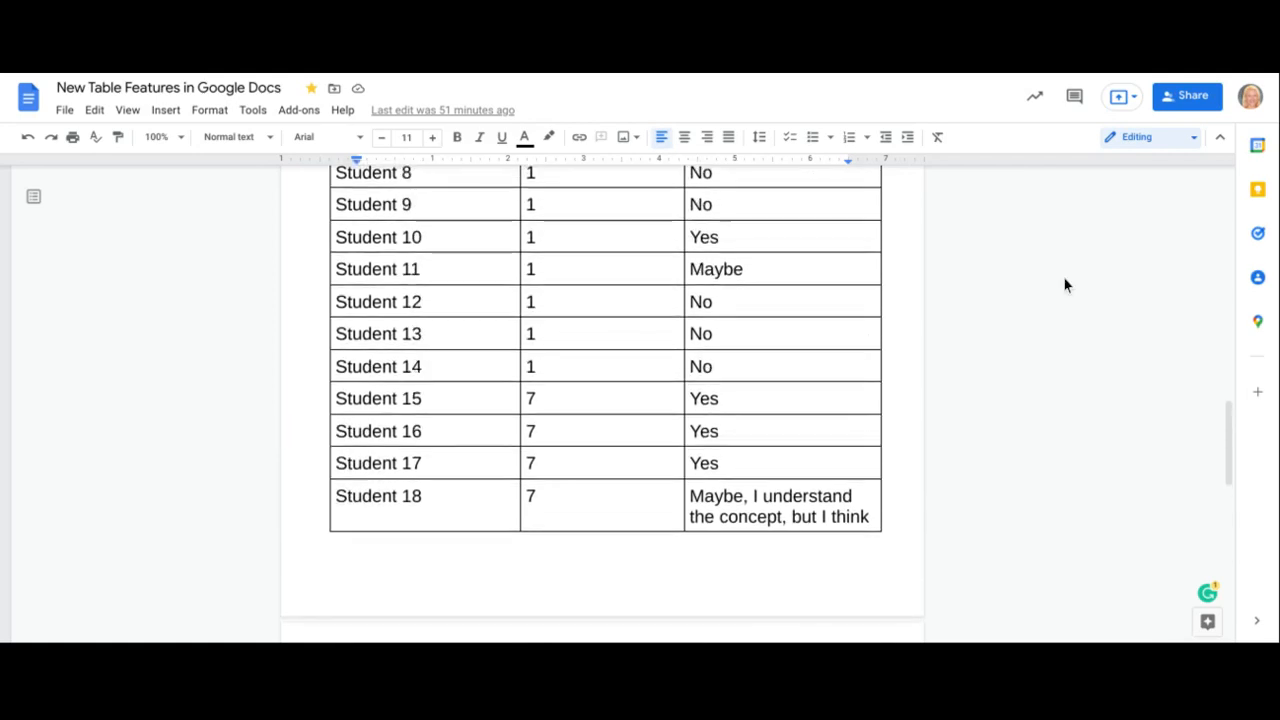
{"action": "scroll", "coordinate": [1066, 285], "scroll_direction": "up", "scroll_amount": 1}
{"action": "scroll", "coordinate": [1066, 285], "scroll_direction": "down", "scroll_amount": 1}
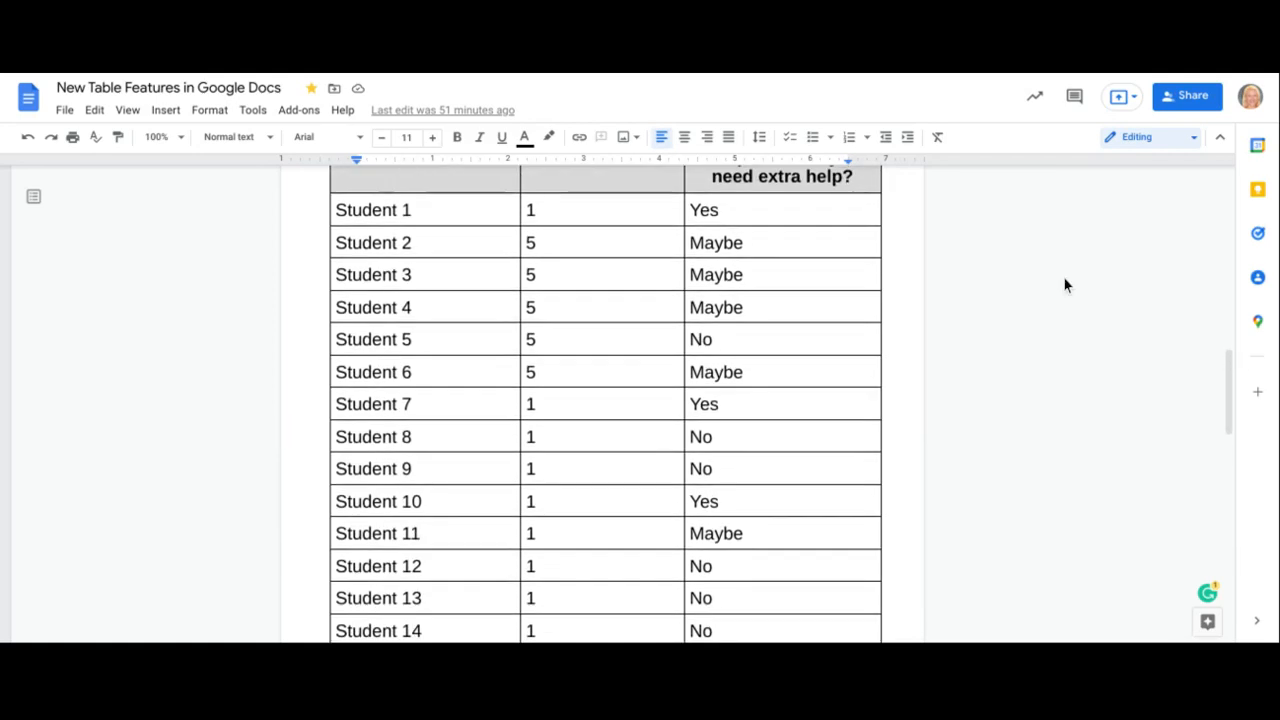
{"action": "scroll", "coordinate": [1066, 285], "scroll_direction": "up", "scroll_amount": 1}
{"action": "scroll", "coordinate": [730, 249], "scroll_direction": "down", "scroll_amount": 9}
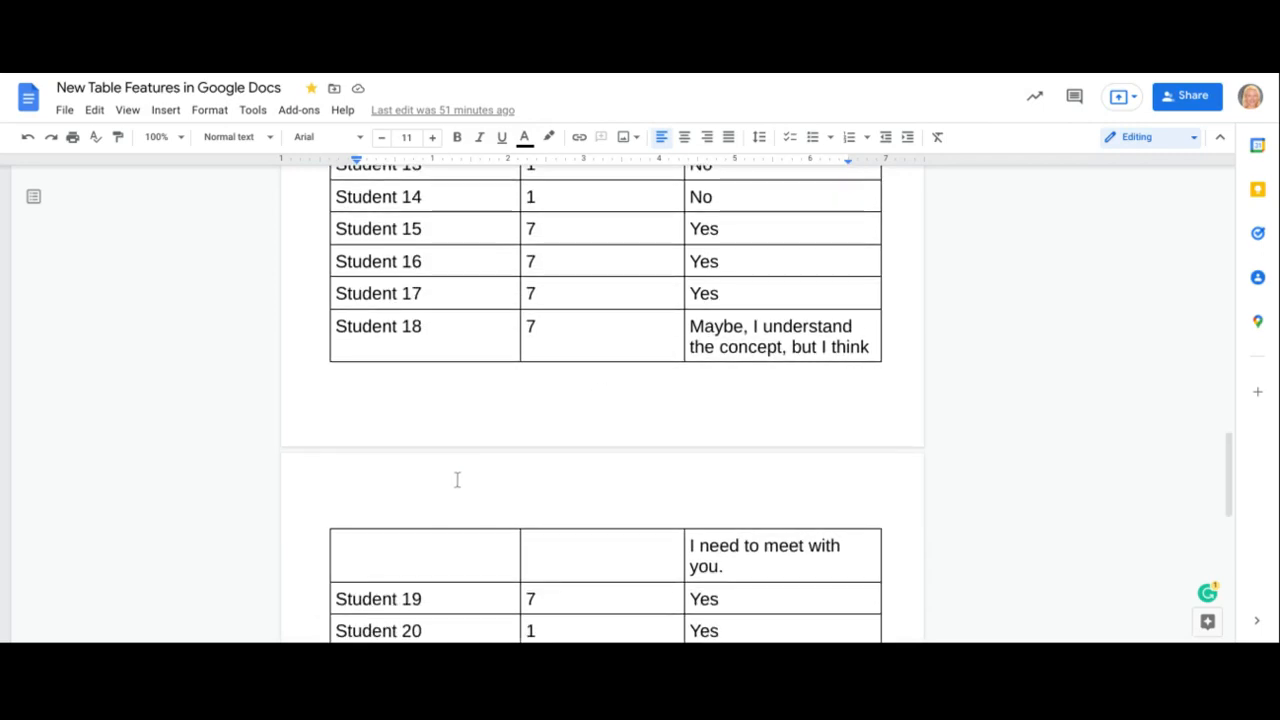
{"action": "scroll", "coordinate": [856, 491], "scroll_direction": "up", "scroll_amount": 10}
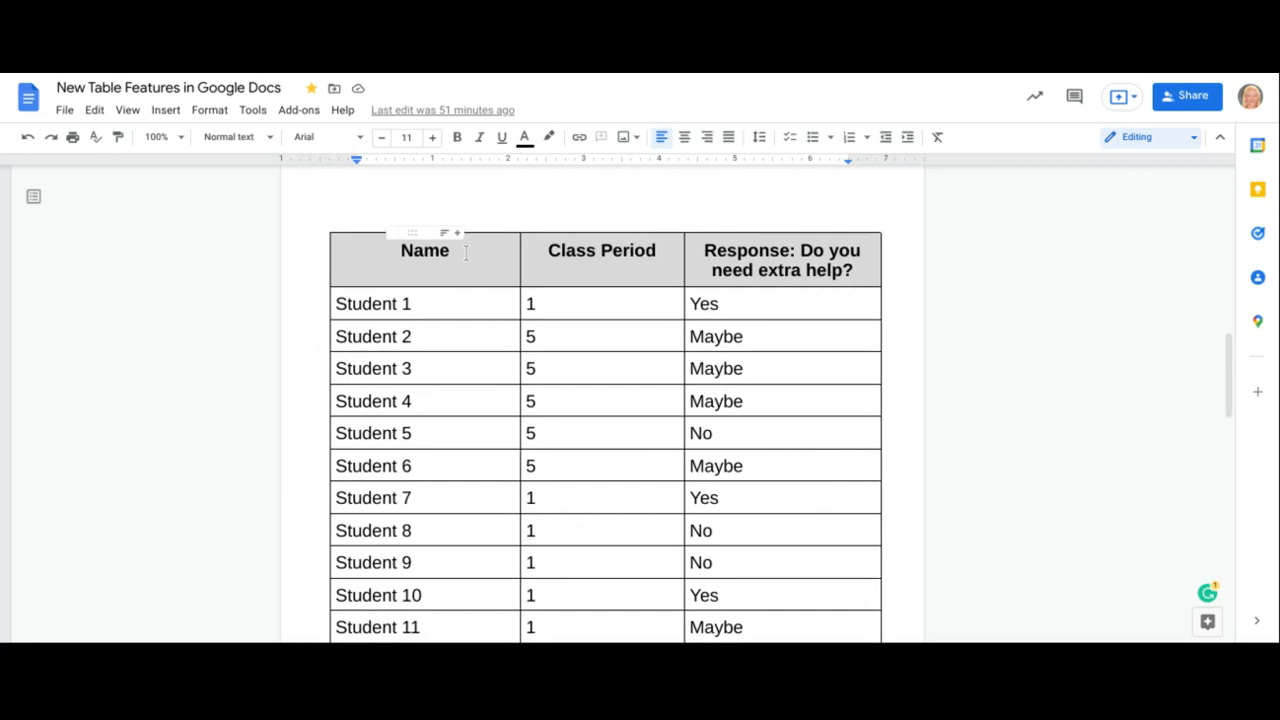
Pin the row with Name, Class Period and Response as the table's header row and check the table's continuation on the following page.
{"action": "left_click", "coordinate": [466, 253]}
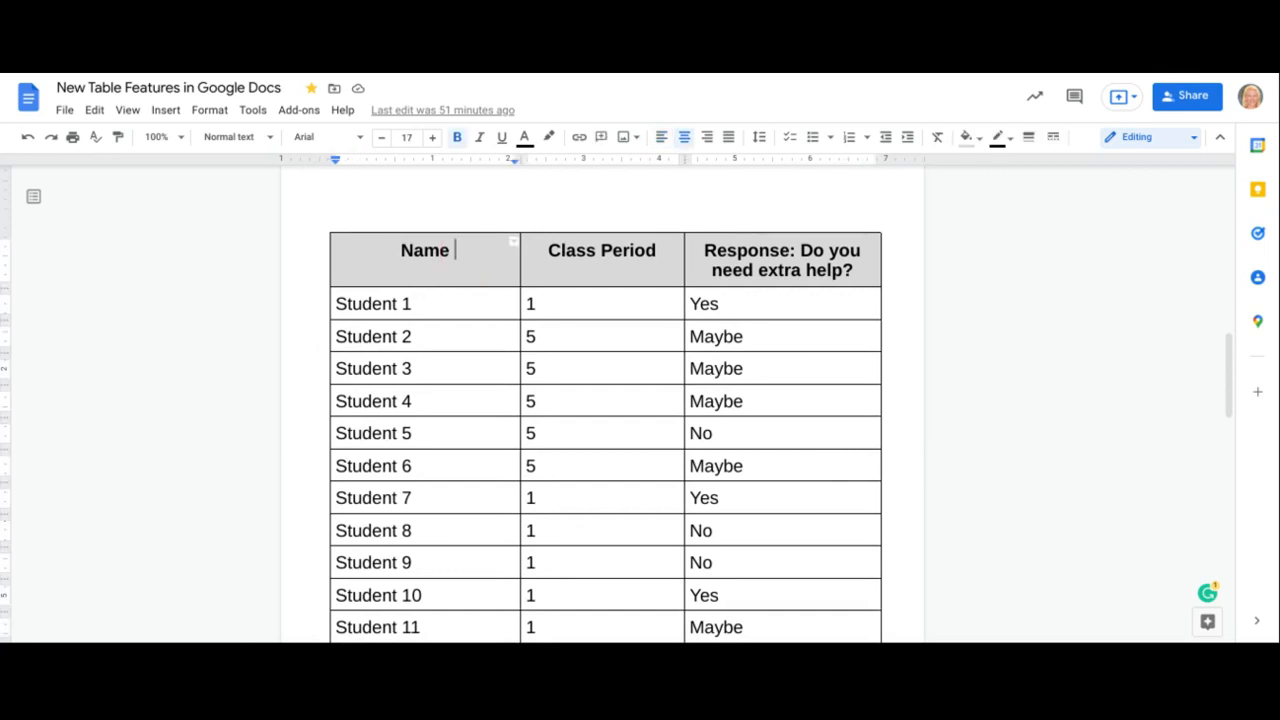
{"action": "right_click", "coordinate": [466, 253]}
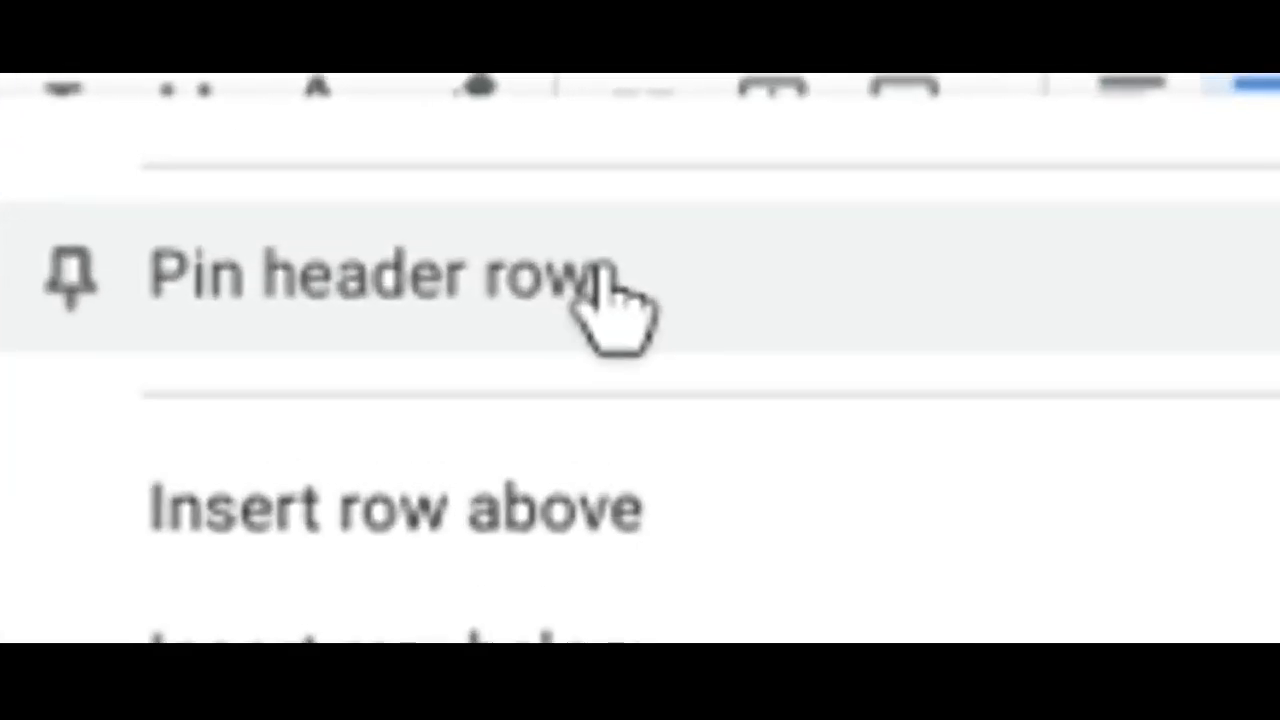
{"action": "left_click", "coordinate": [570, 165]}
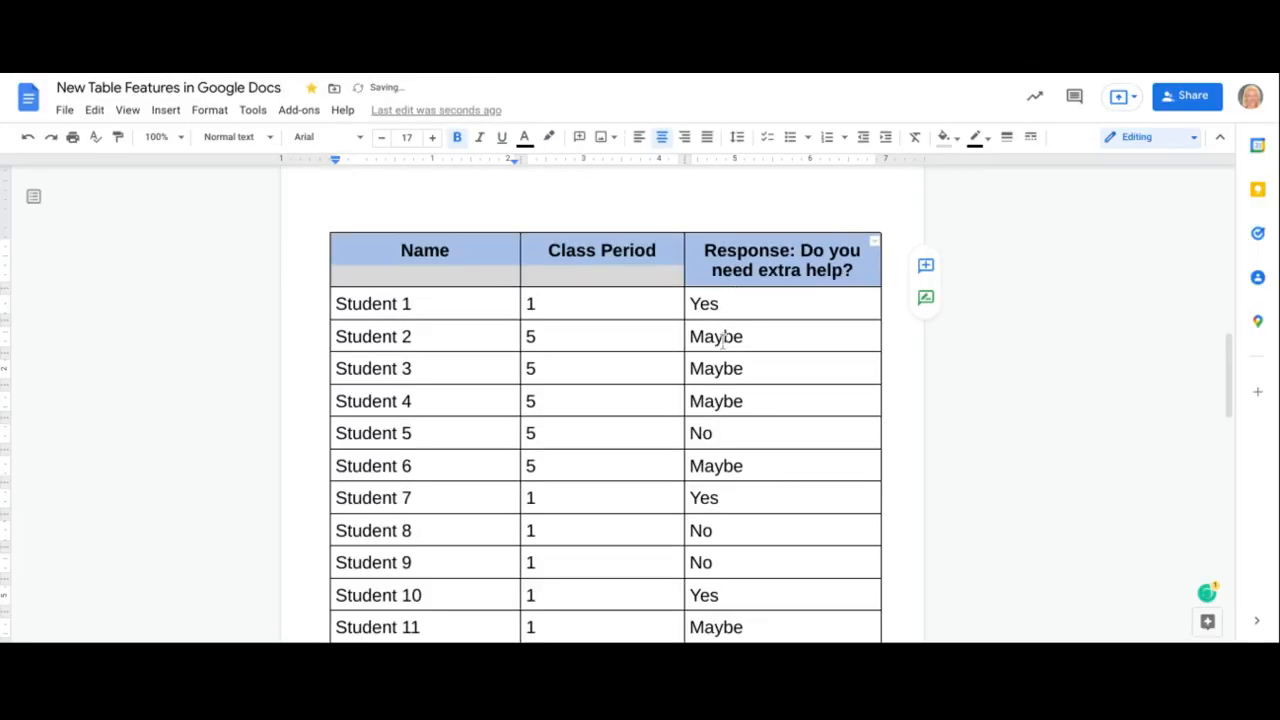
{"action": "scroll", "coordinate": [710, 362], "scroll_direction": "down", "scroll_amount": 7}
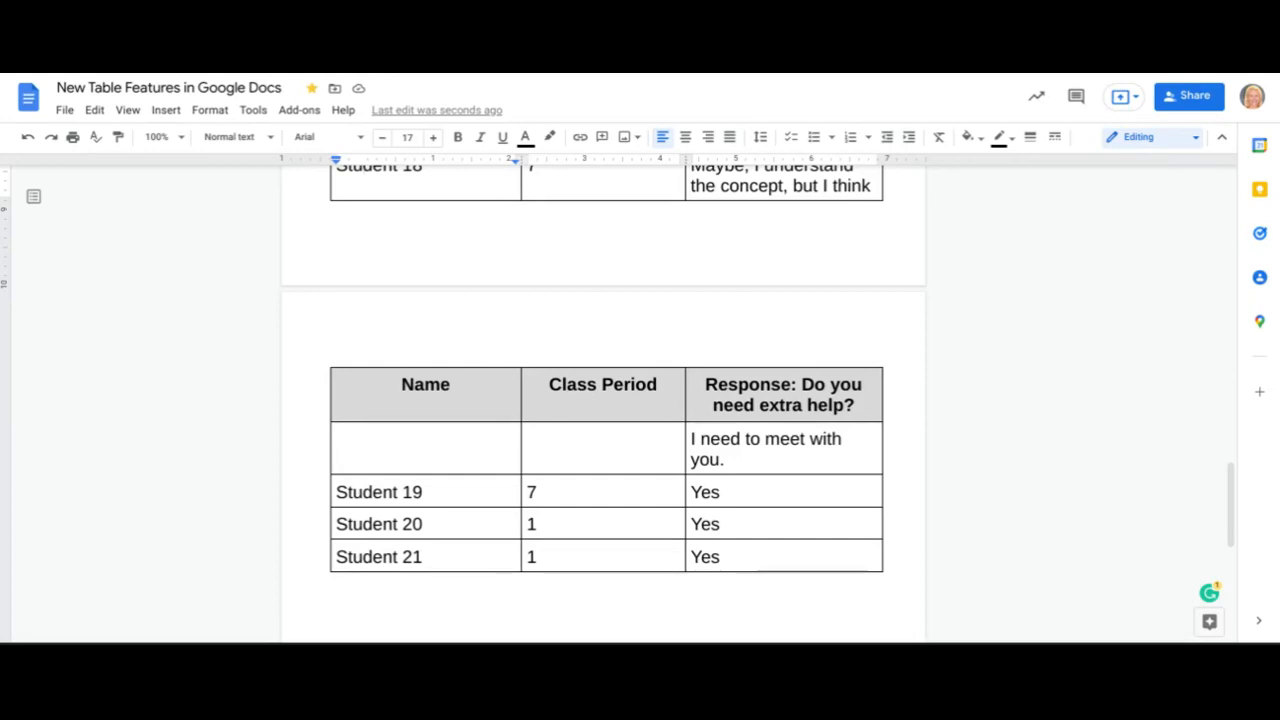
Turn off overflow across pages for the Student 18 row in the table properties.
{"action": "scroll", "coordinate": [1074, 446], "scroll_direction": "up", "scroll_amount": 2}
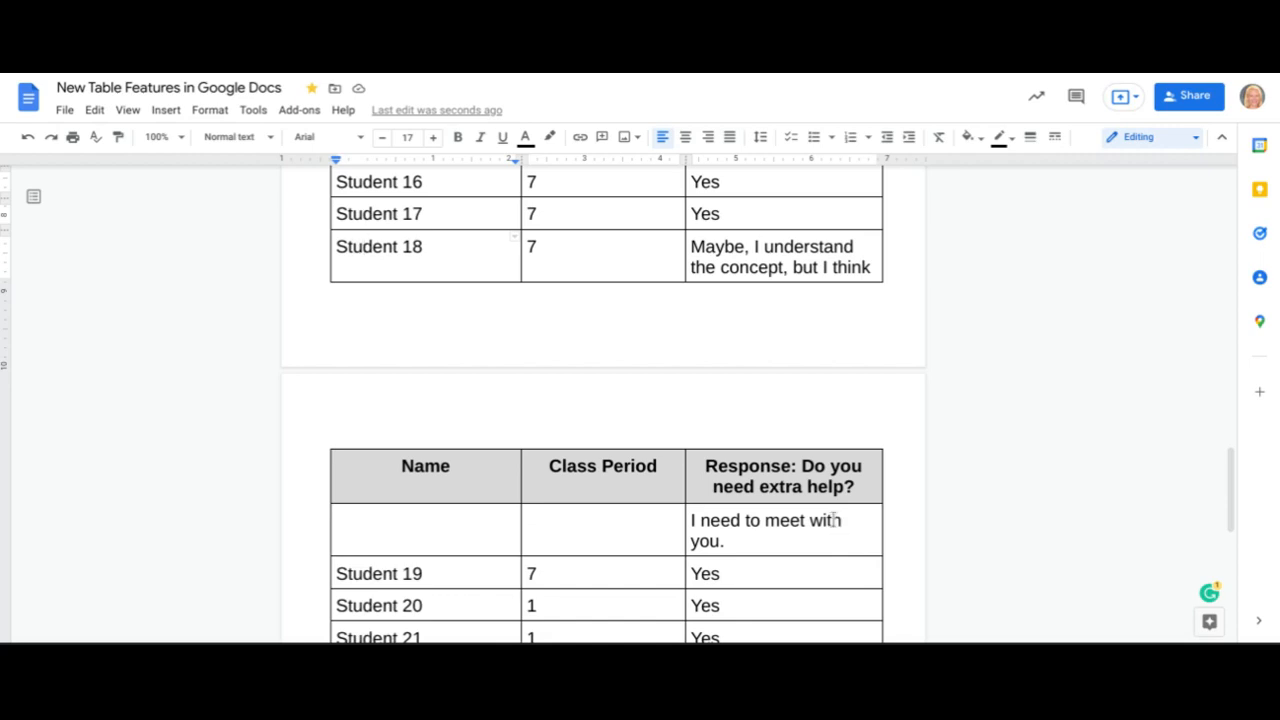
{"action": "left_click", "coordinate": [697, 246]}
{"action": "right_click", "coordinate": [749, 247]}
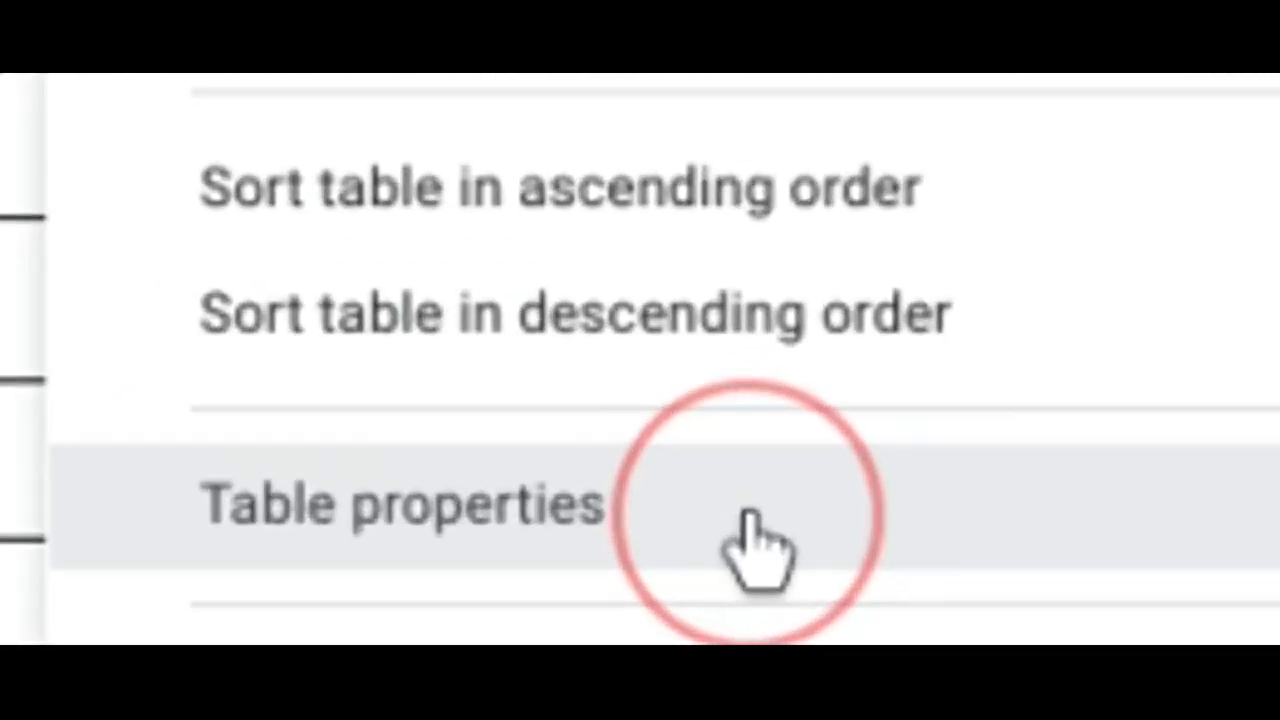
{"action": "left_click", "coordinate": [757, 545]}
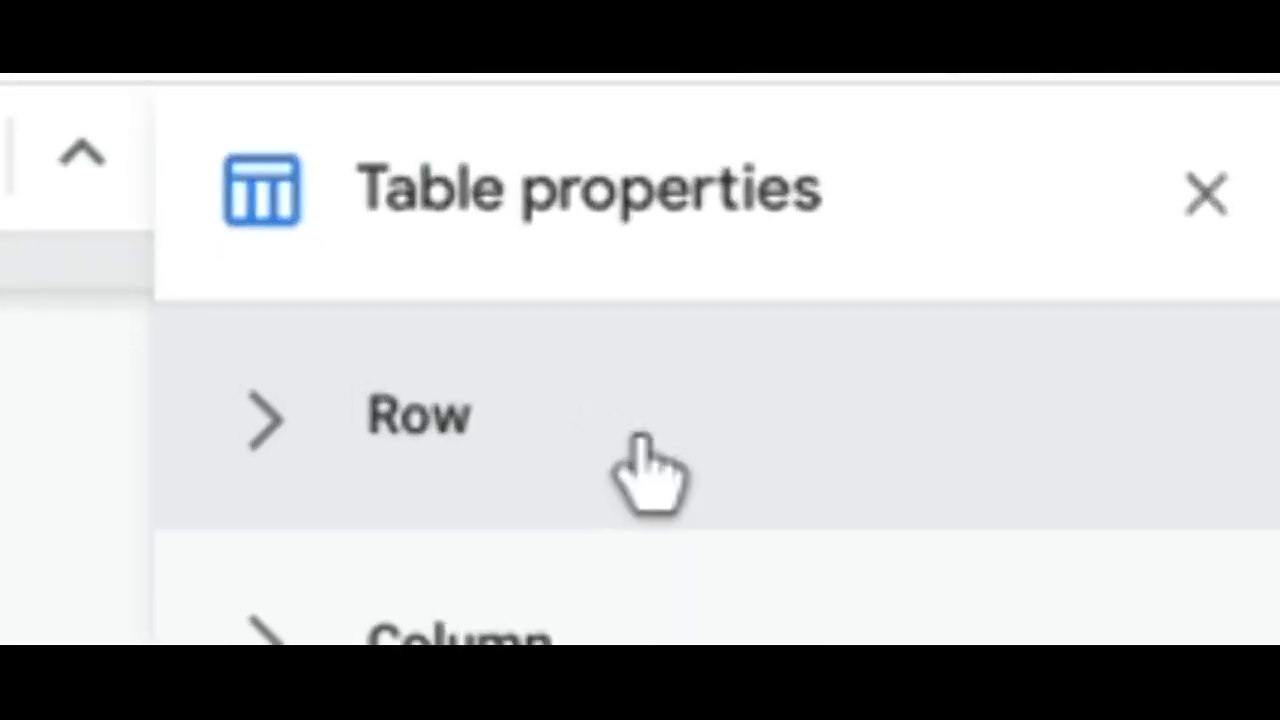
{"action": "left_click", "coordinate": [1100, 196]}
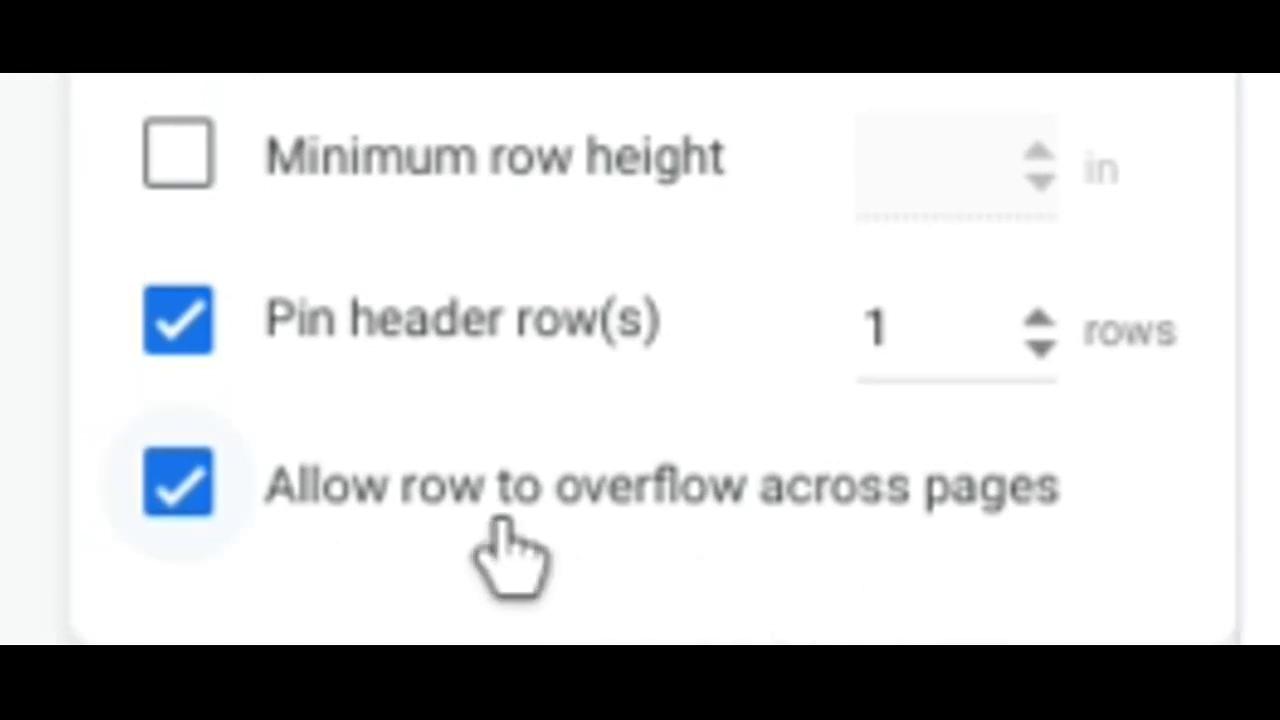
{"action": "left_click", "coordinate": [178, 485]}
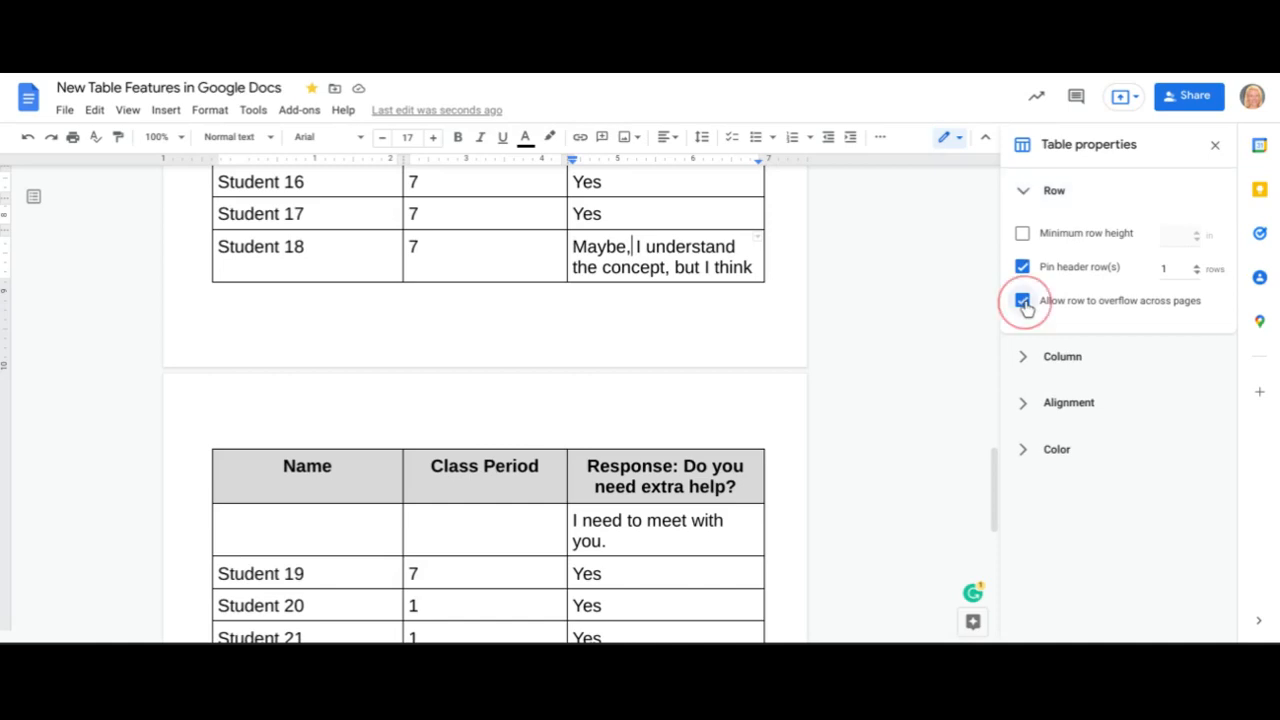
{"action": "left_click", "coordinate": [1097, 185]}
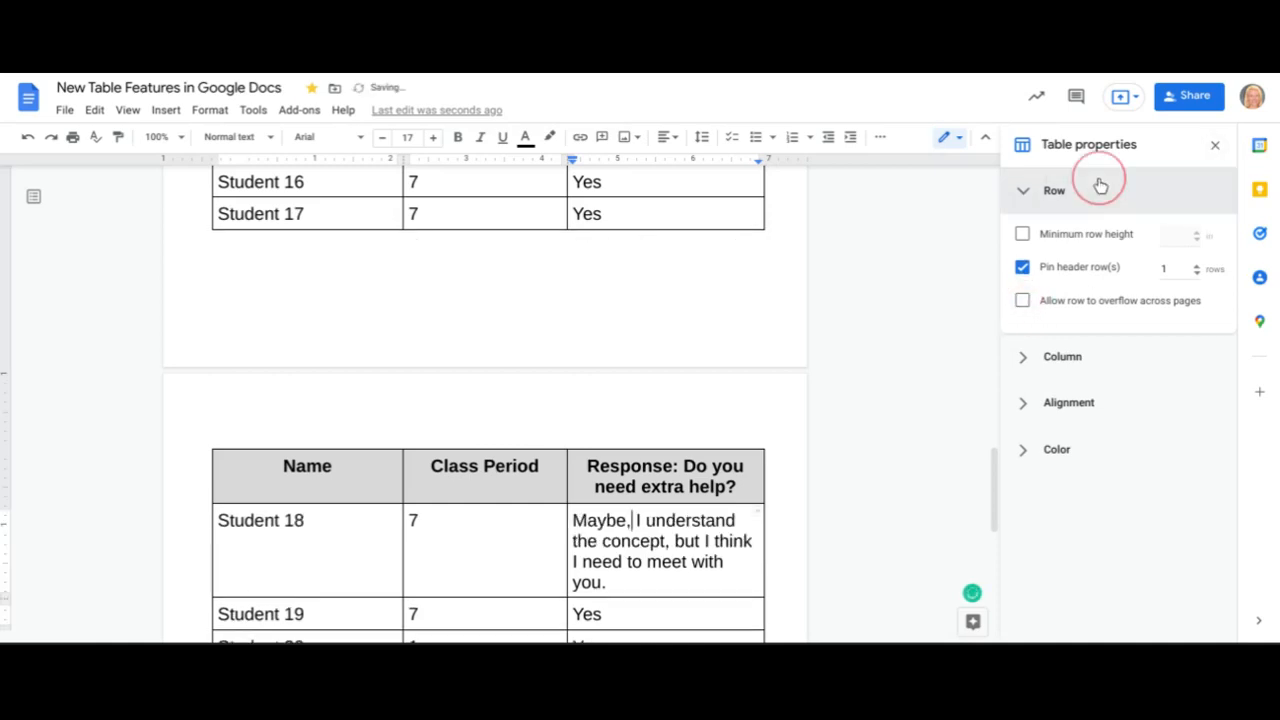
{"action": "left_click", "coordinate": [1216, 148]}
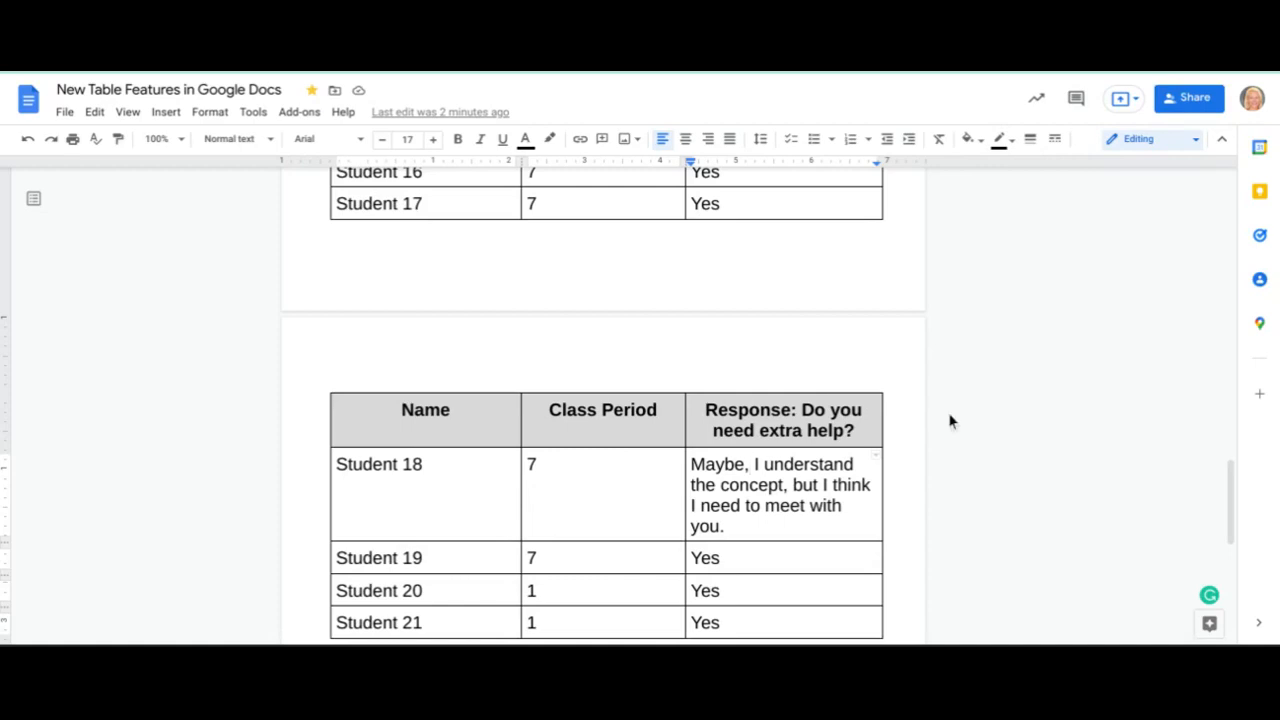
Sort the table in ascending order by the "Response: Do you need extra help?" column and review the row order.
{"action": "scroll", "coordinate": [950, 425], "scroll_direction": "up", "scroll_amount": 2}
{"action": "scroll", "coordinate": [955, 432], "scroll_direction": "up", "scroll_amount": 5}
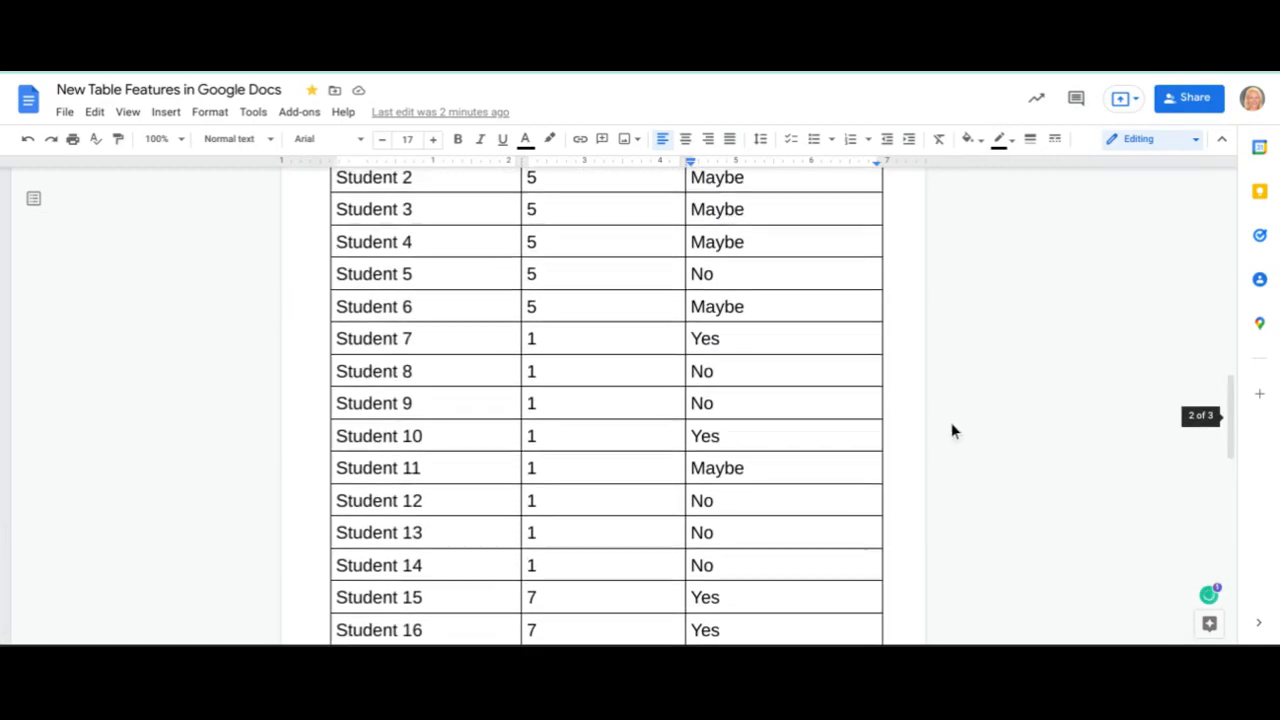
{"action": "scroll", "coordinate": [960, 436], "scroll_direction": "up", "scroll_amount": 1}
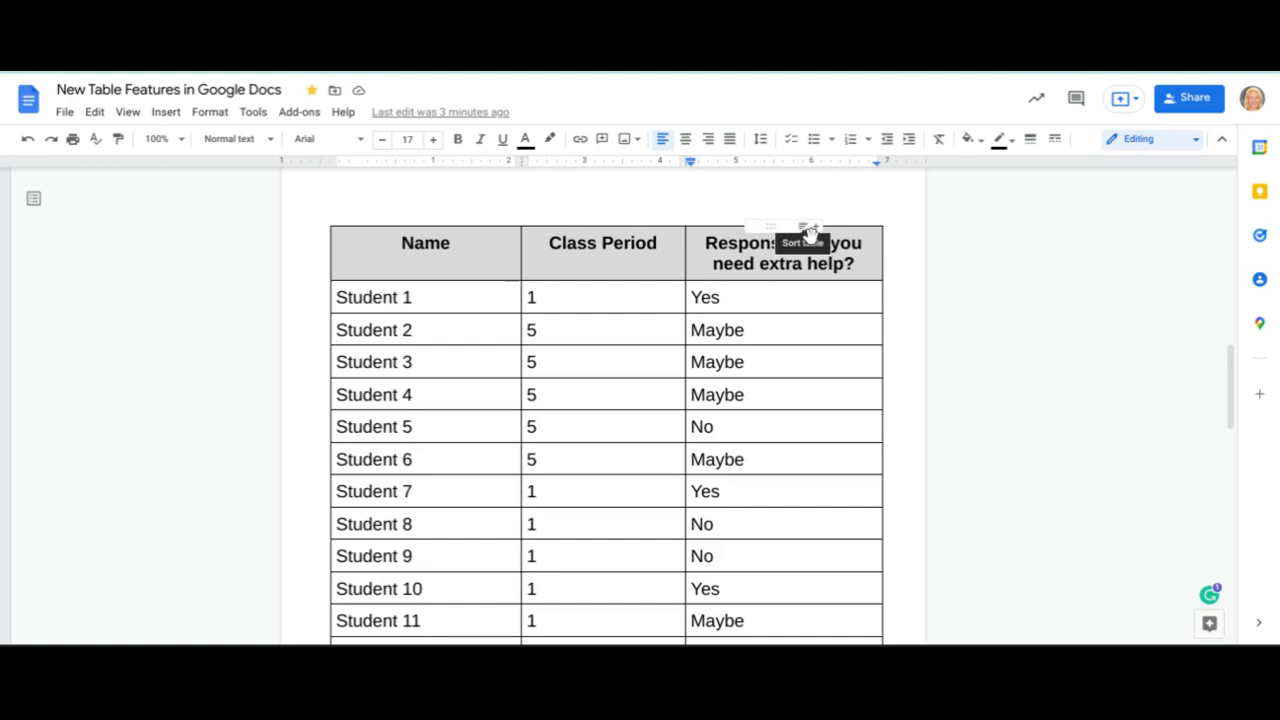
{"action": "left_click", "coordinate": [807, 231]}
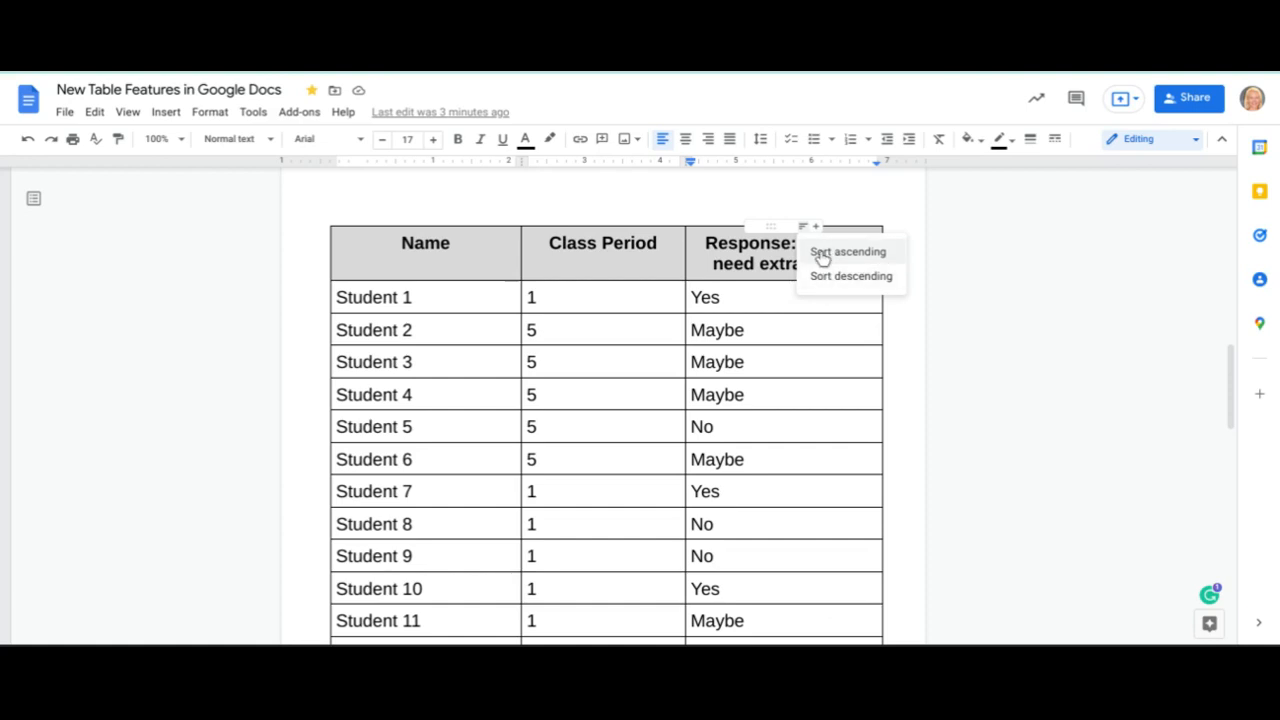
{"action": "left_click", "coordinate": [822, 258]}
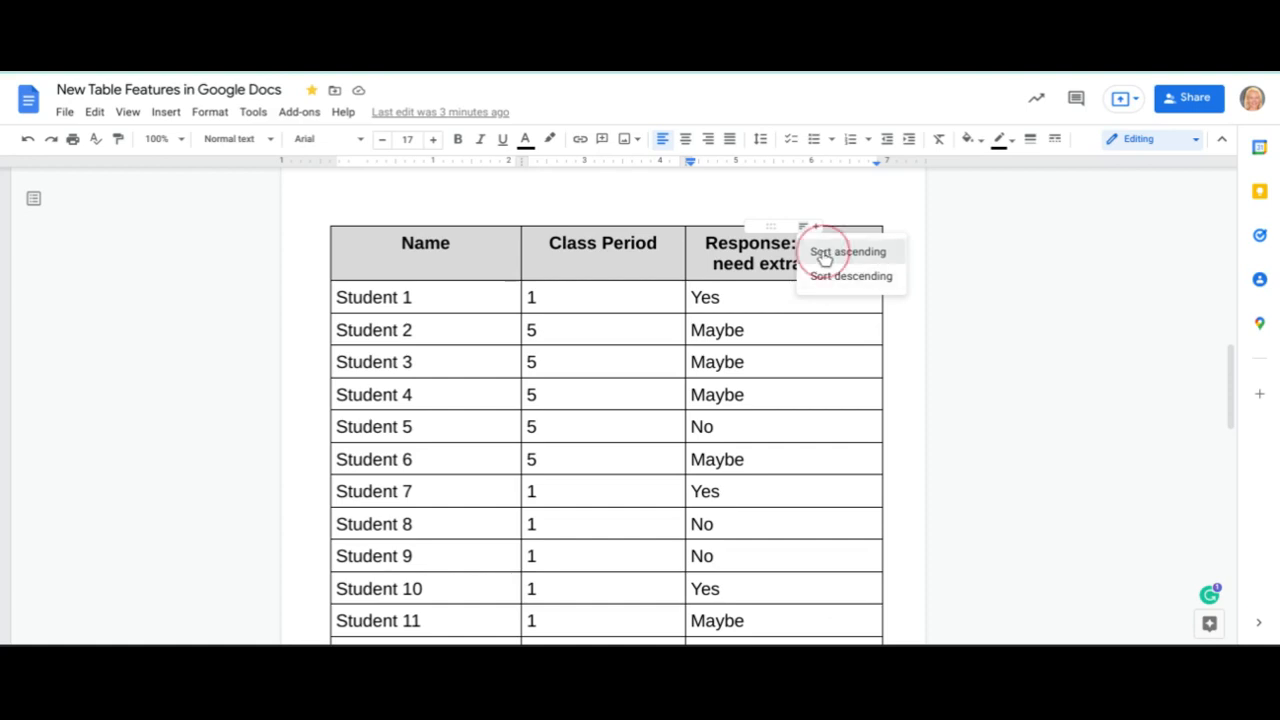
{"action": "scroll", "coordinate": [794, 430], "scroll_direction": "down", "scroll_amount": 1}
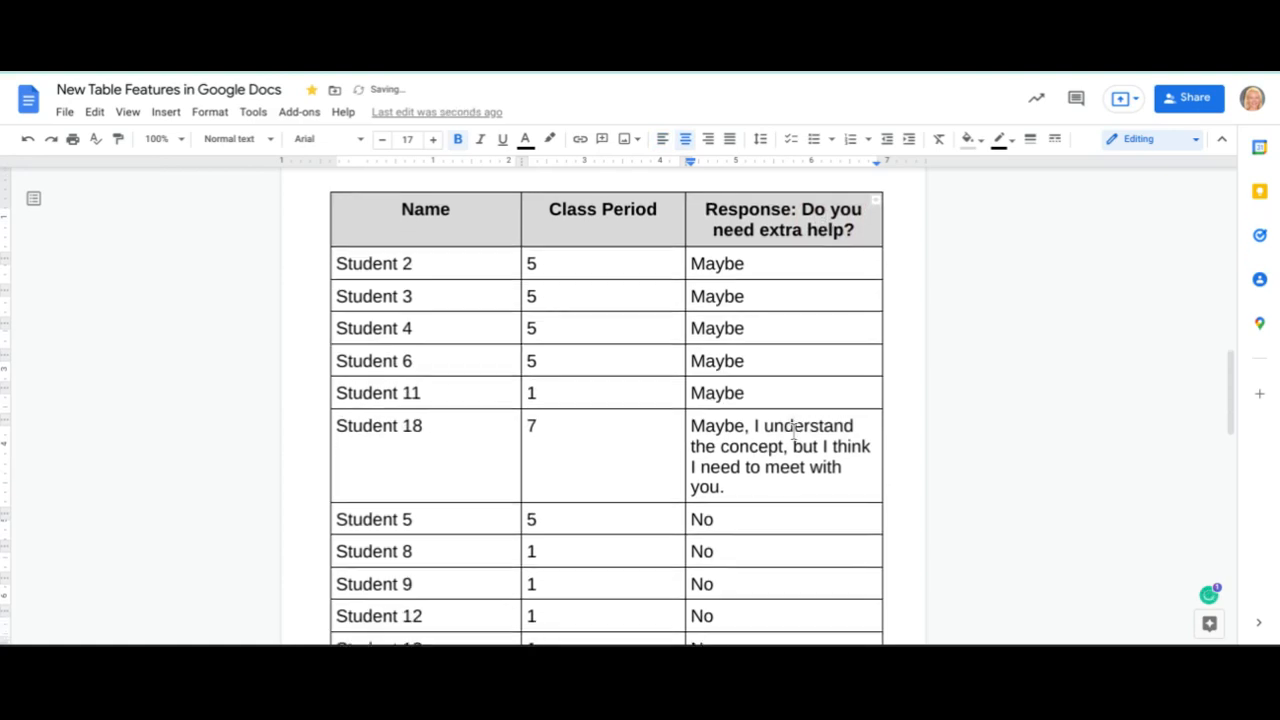
{"action": "scroll", "coordinate": [794, 430], "scroll_direction": "down", "scroll_amount": 3}
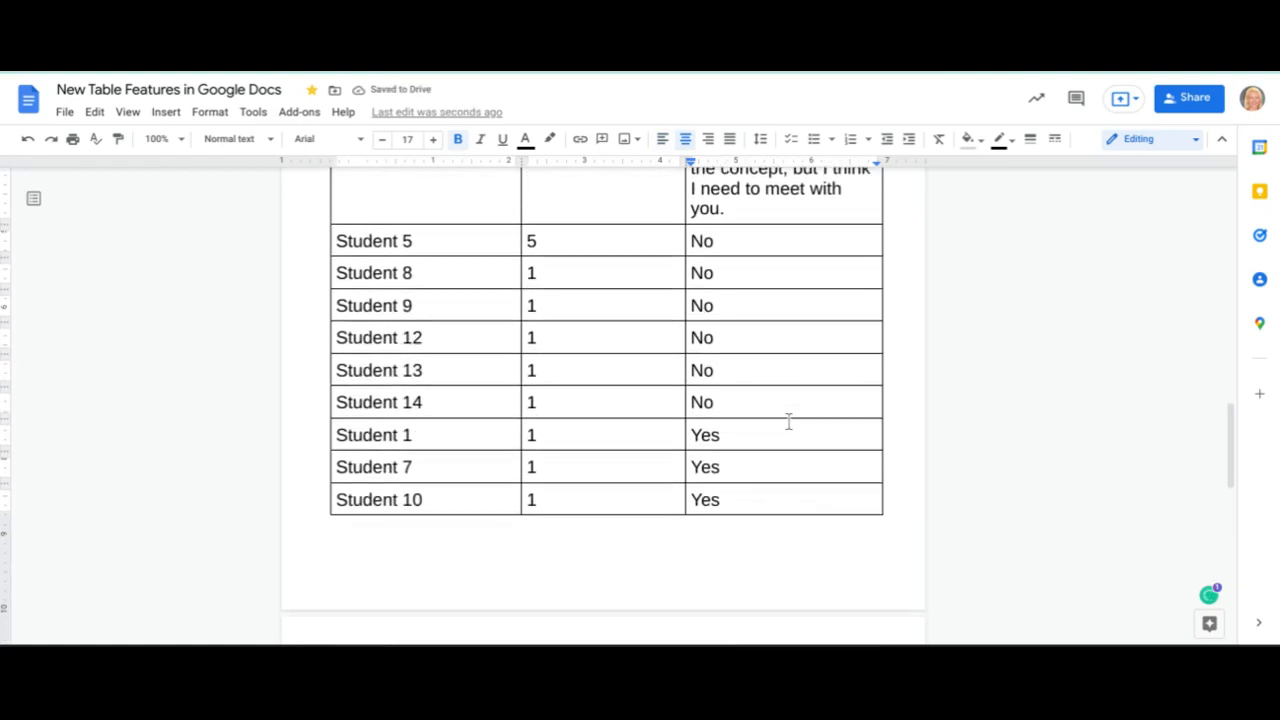
{"action": "scroll", "coordinate": [788, 421], "scroll_direction": "down", "scroll_amount": 5}
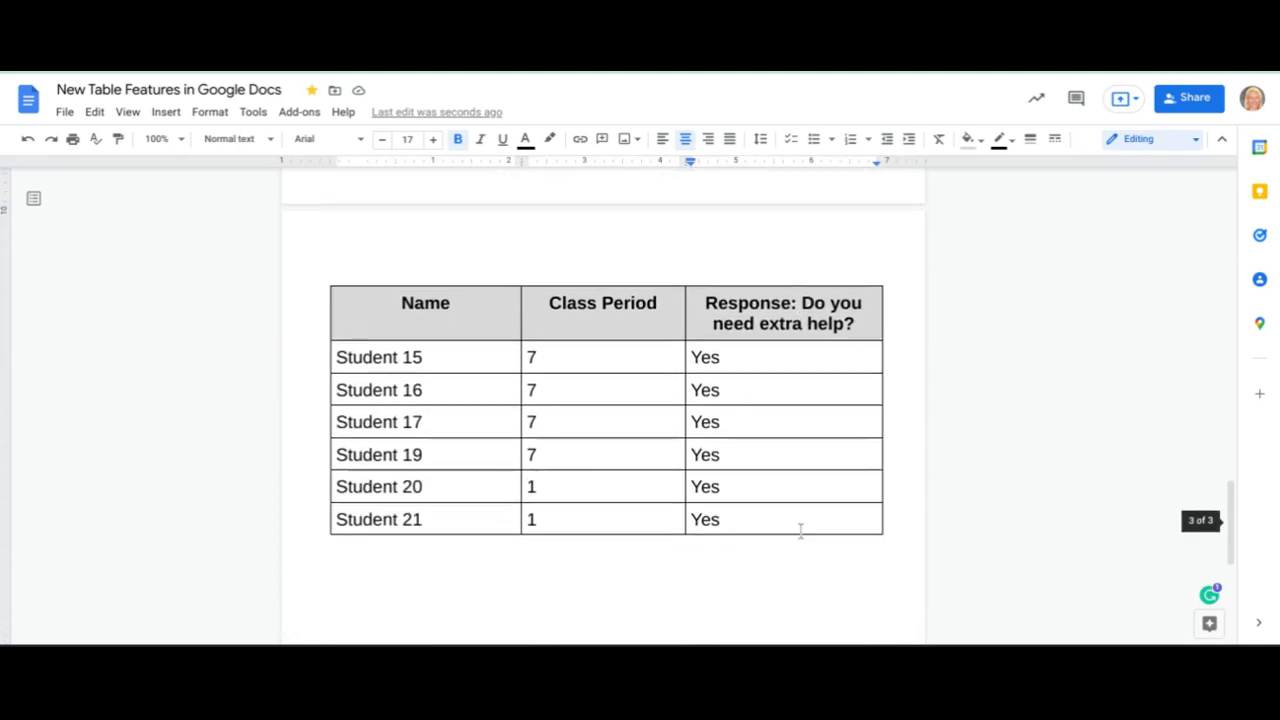
{"action": "scroll", "coordinate": [777, 549], "scroll_direction": "up", "scroll_amount": 8}
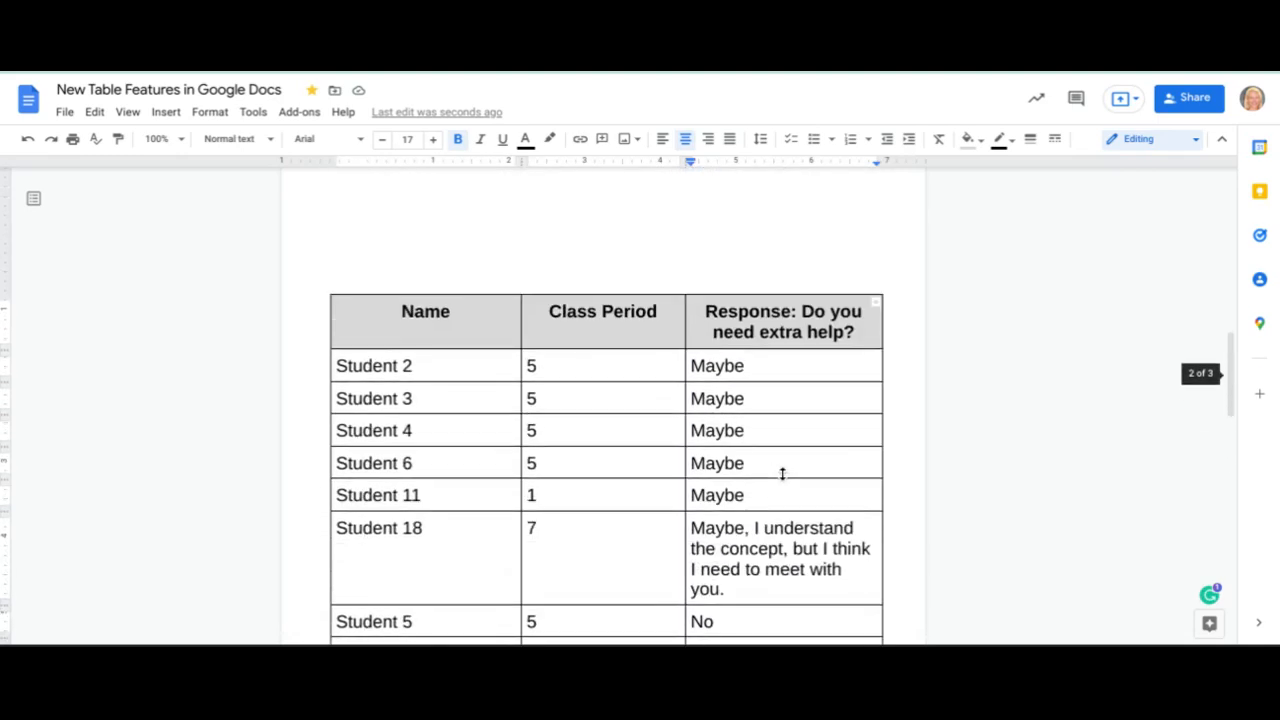
Sort the table in descending order by the "Response: Do you need extra help?" column and review the rows on both pages.
{"action": "scroll", "coordinate": [785, 472], "scroll_direction": "down", "scroll_amount": 2}
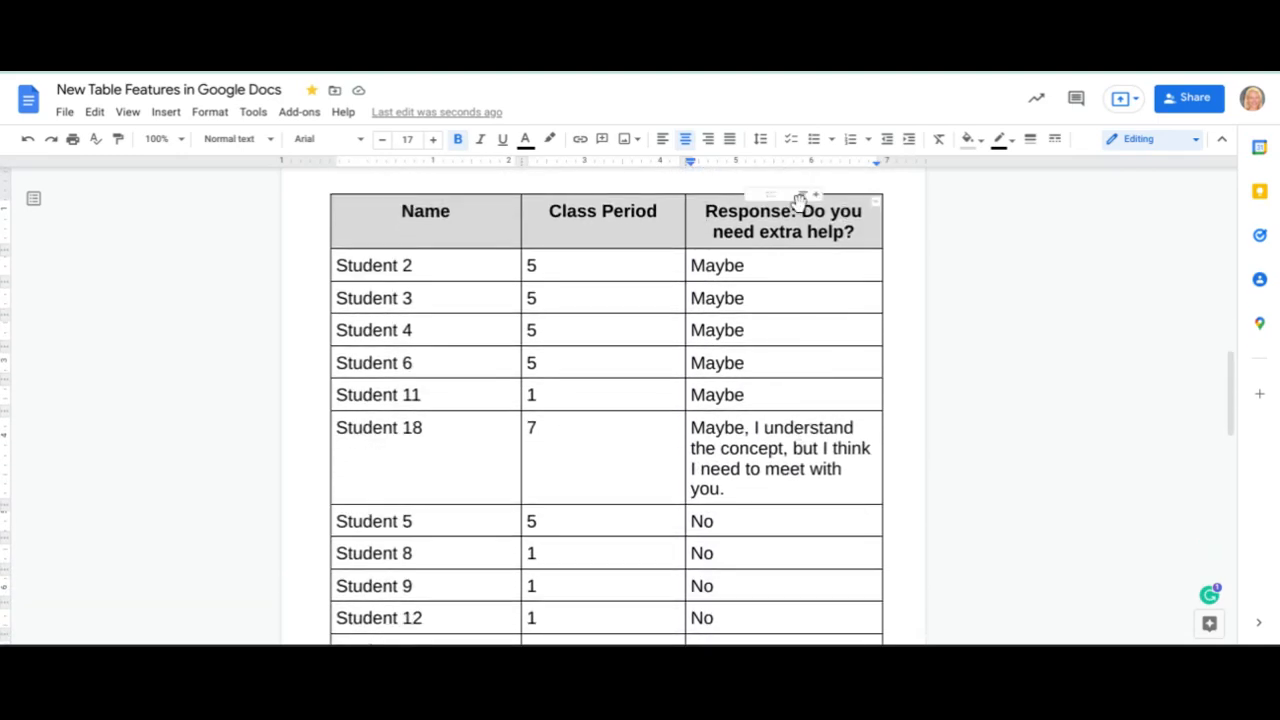
{"action": "left_click", "coordinate": [801, 195]}
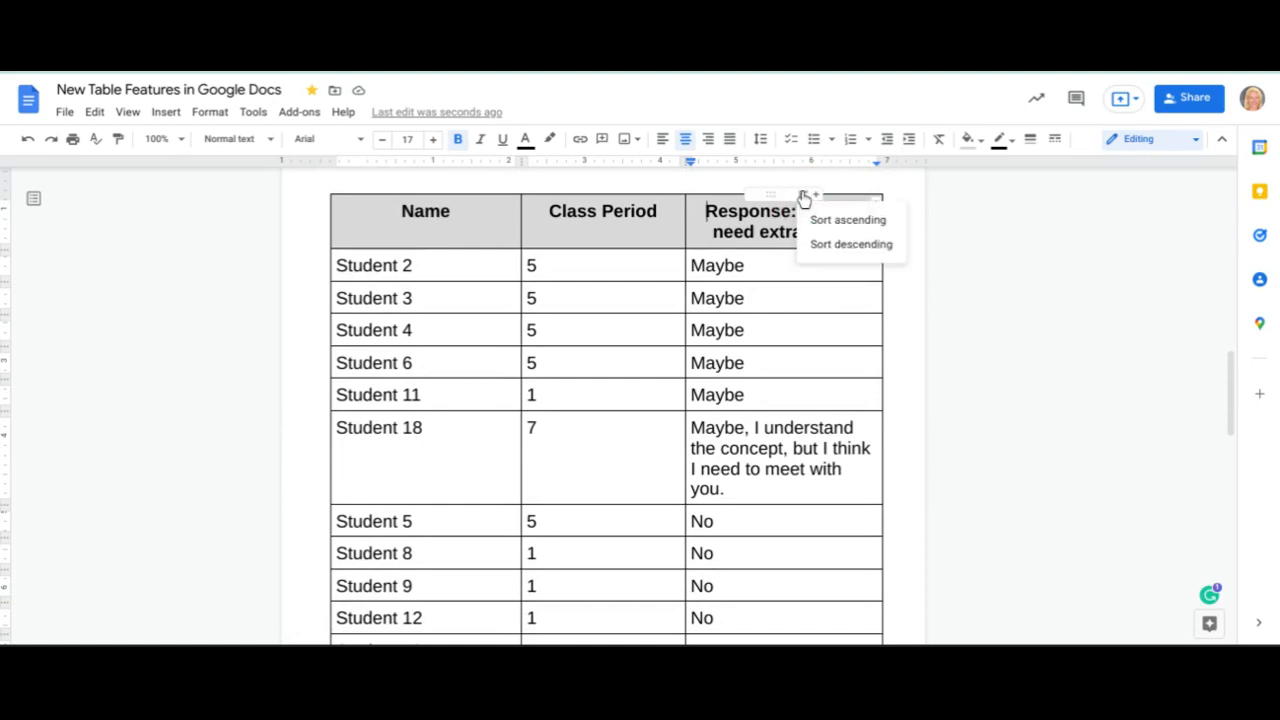
{"action": "left_click", "coordinate": [845, 252]}
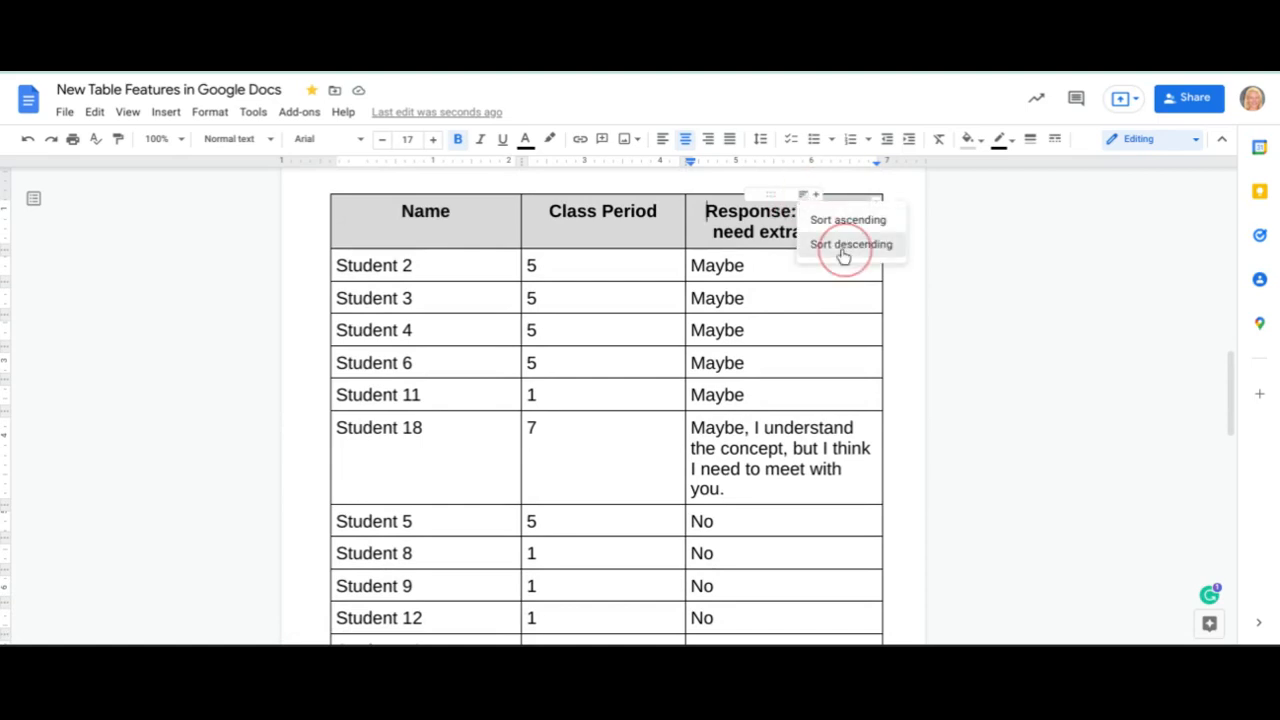
{"action": "scroll", "coordinate": [795, 478], "scroll_direction": "down", "scroll_amount": 1}
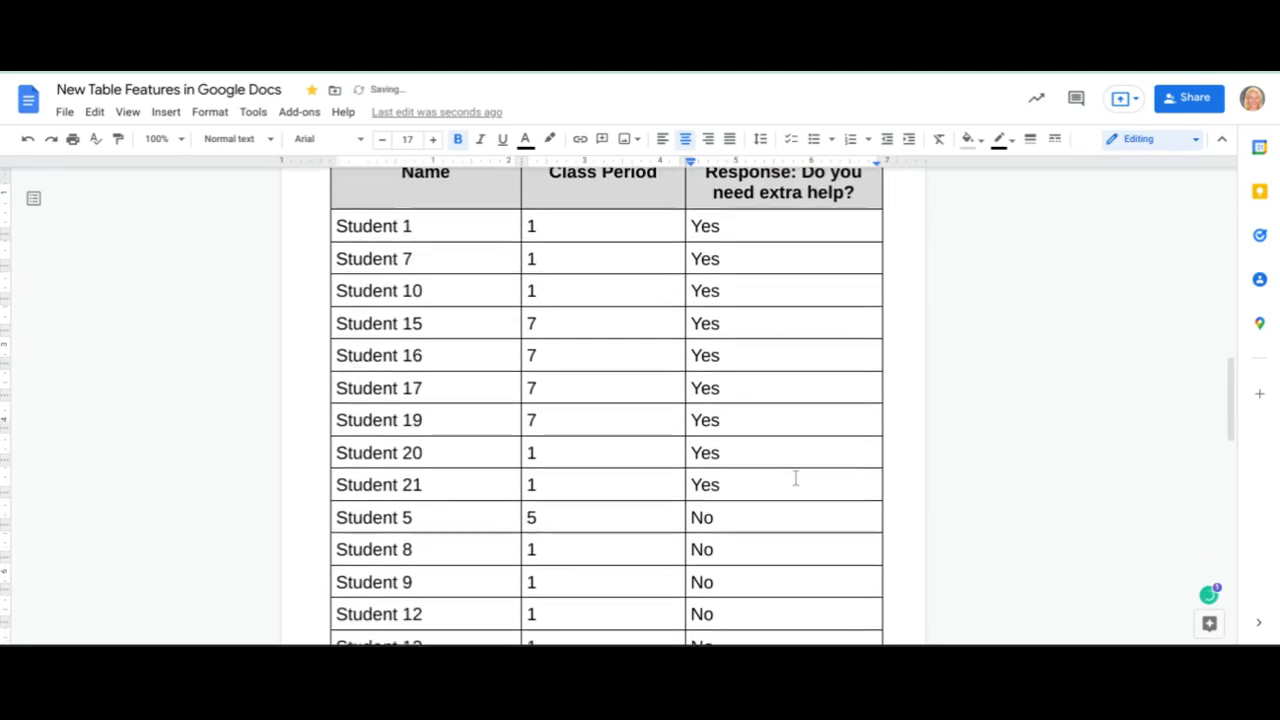
{"action": "scroll", "coordinate": [795, 478], "scroll_direction": "down", "scroll_amount": 5}
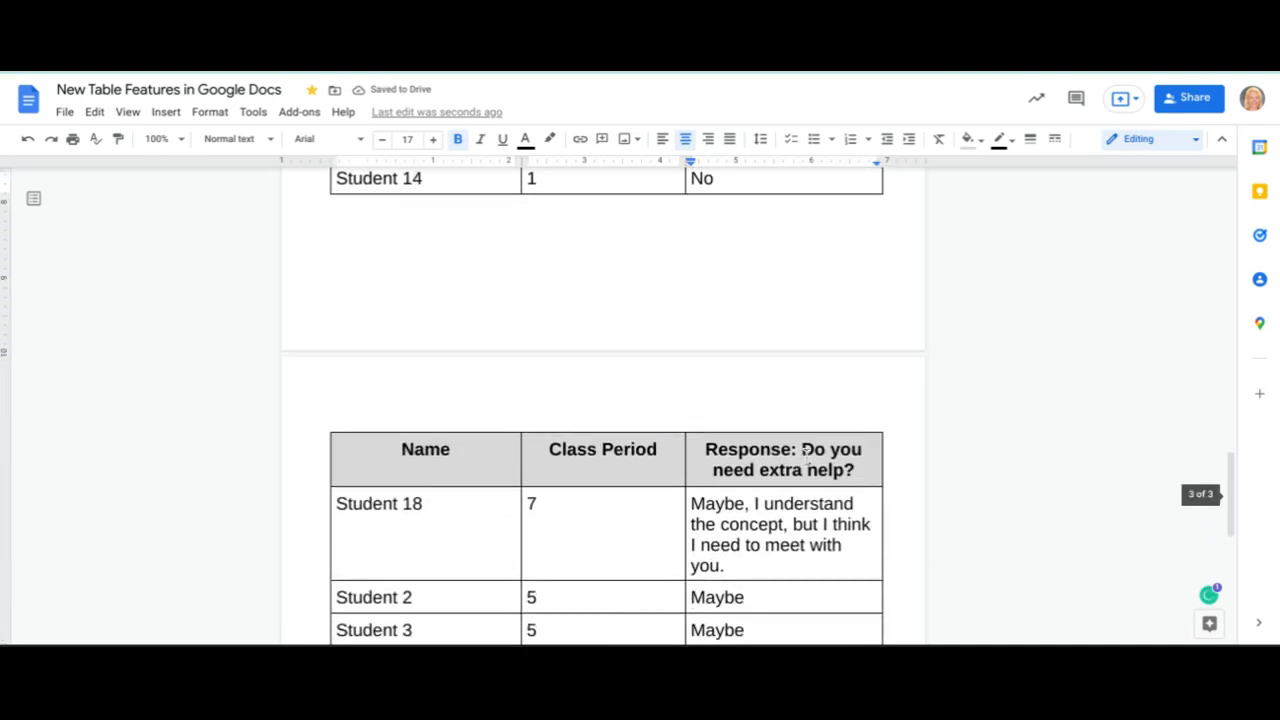
{"action": "scroll", "coordinate": [806, 460], "scroll_direction": "down", "scroll_amount": 2}
{"action": "scroll", "coordinate": [812, 462], "scroll_direction": "up", "scroll_amount": 5}
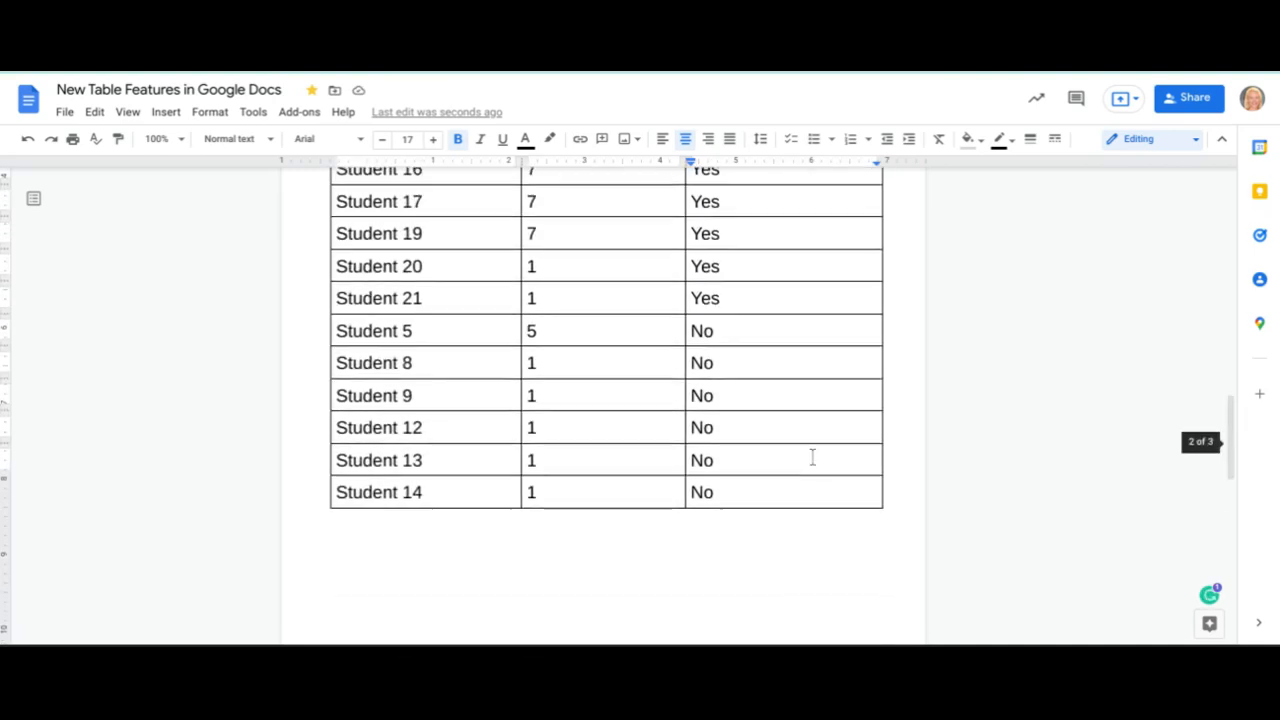
{"action": "scroll", "coordinate": [812, 458], "scroll_direction": "up", "scroll_amount": 4}
{"action": "scroll", "coordinate": [811, 457], "scroll_direction": "down", "scroll_amount": 2}
{"action": "scroll", "coordinate": [811, 449], "scroll_direction": "up", "scroll_amount": 1}
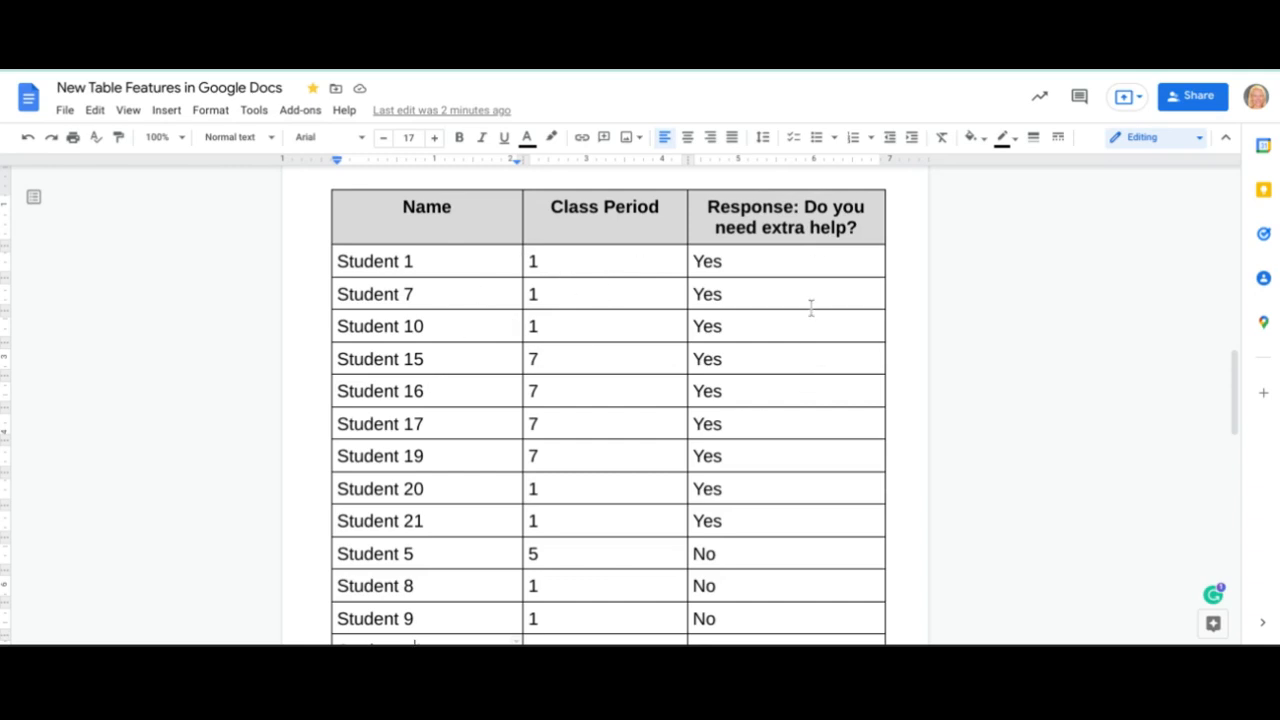
Move the "Response: Do you need extra help?" column between the Name and Class Period columns.
{"action": "mouse_move", "coordinate": [745, 207]}
{"action": "left_click", "coordinate": [775, 191]}
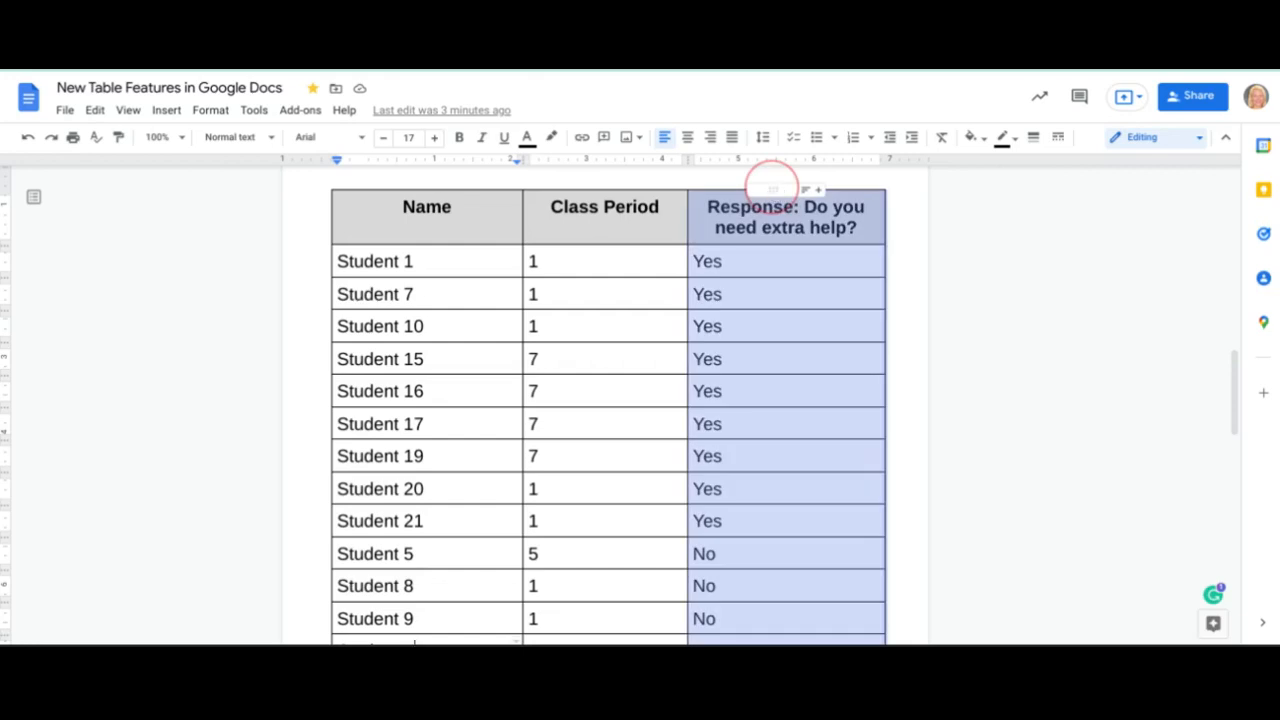
{"action": "left_click_drag", "start_coordinate": [773, 186], "coordinate": [570, 208]}
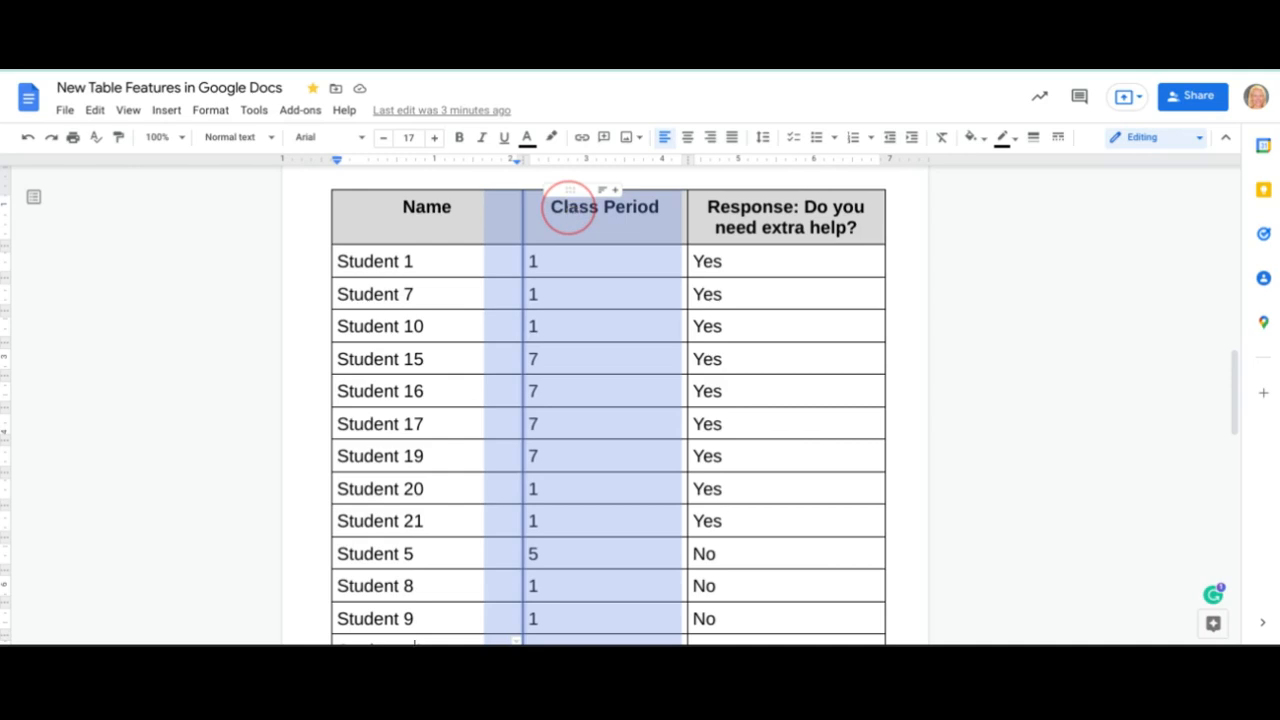
{"action": "left_click_drag", "start_coordinate": [570, 208], "coordinate": [572, 209]}
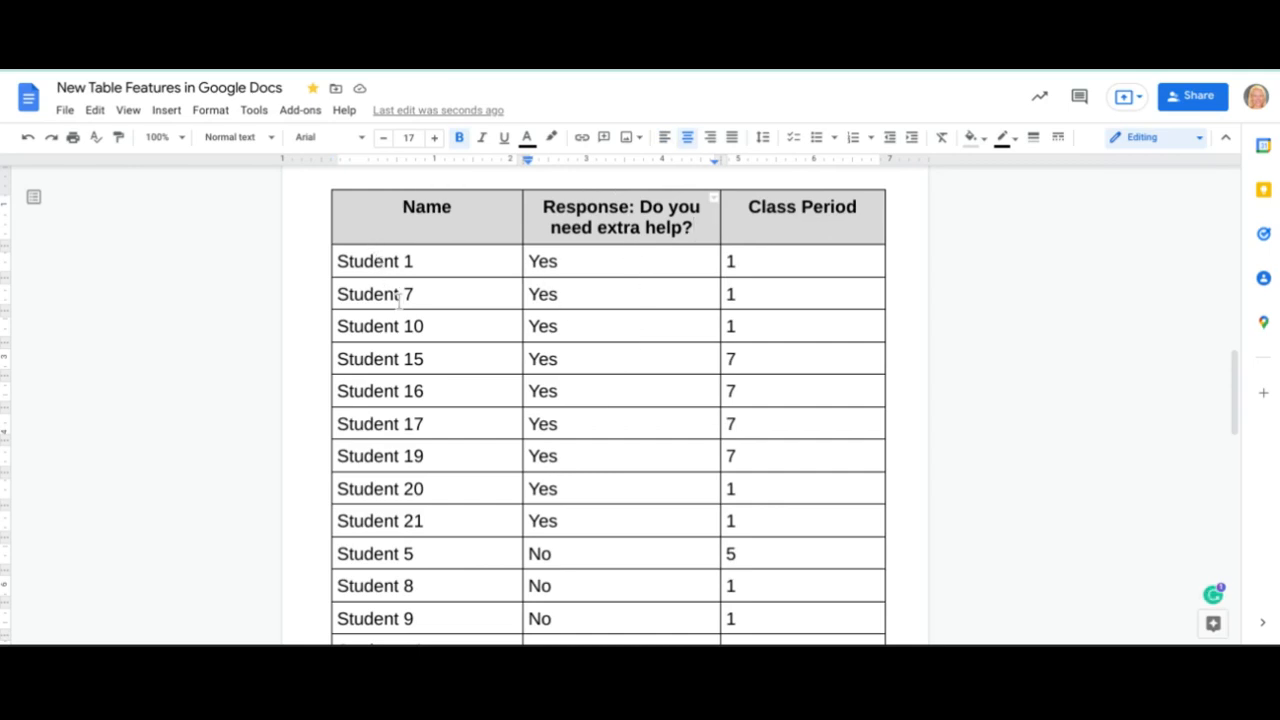
Insert an empty column directly after the Name column and another one after the Class Period column.
{"action": "mouse_move", "coordinate": [420, 229]}
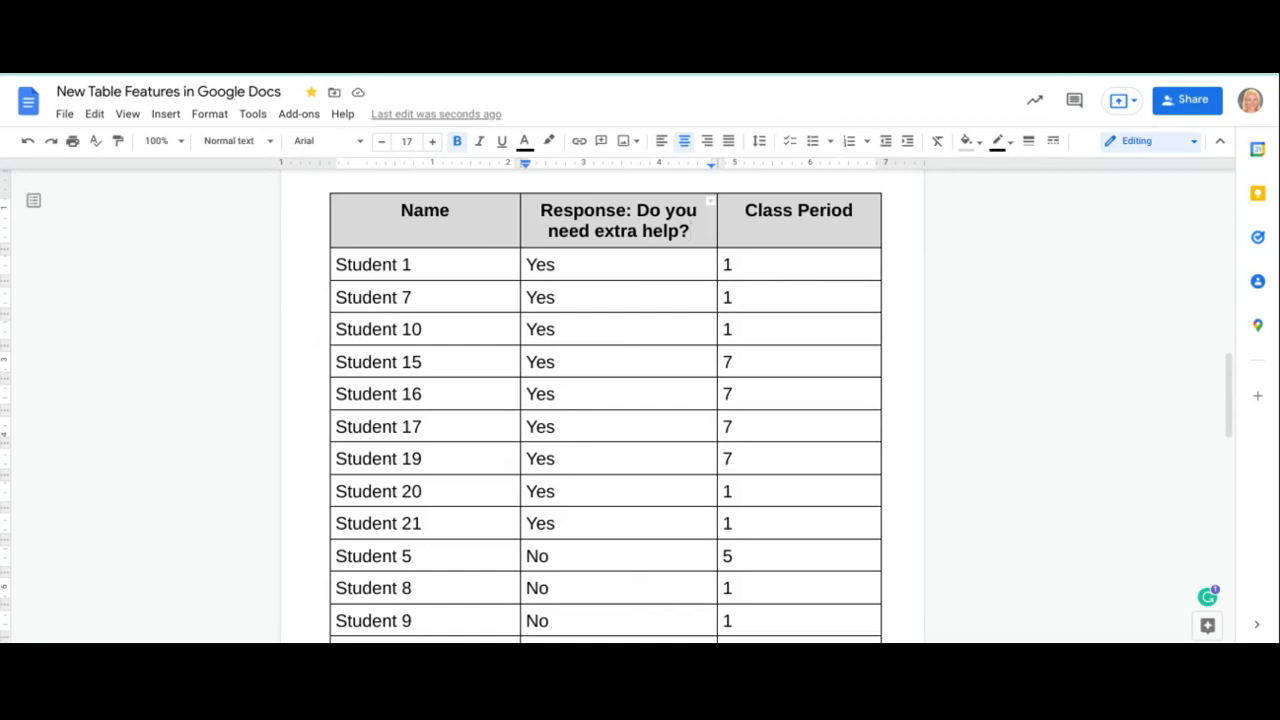
{"action": "mouse_move", "coordinate": [414, 196]}
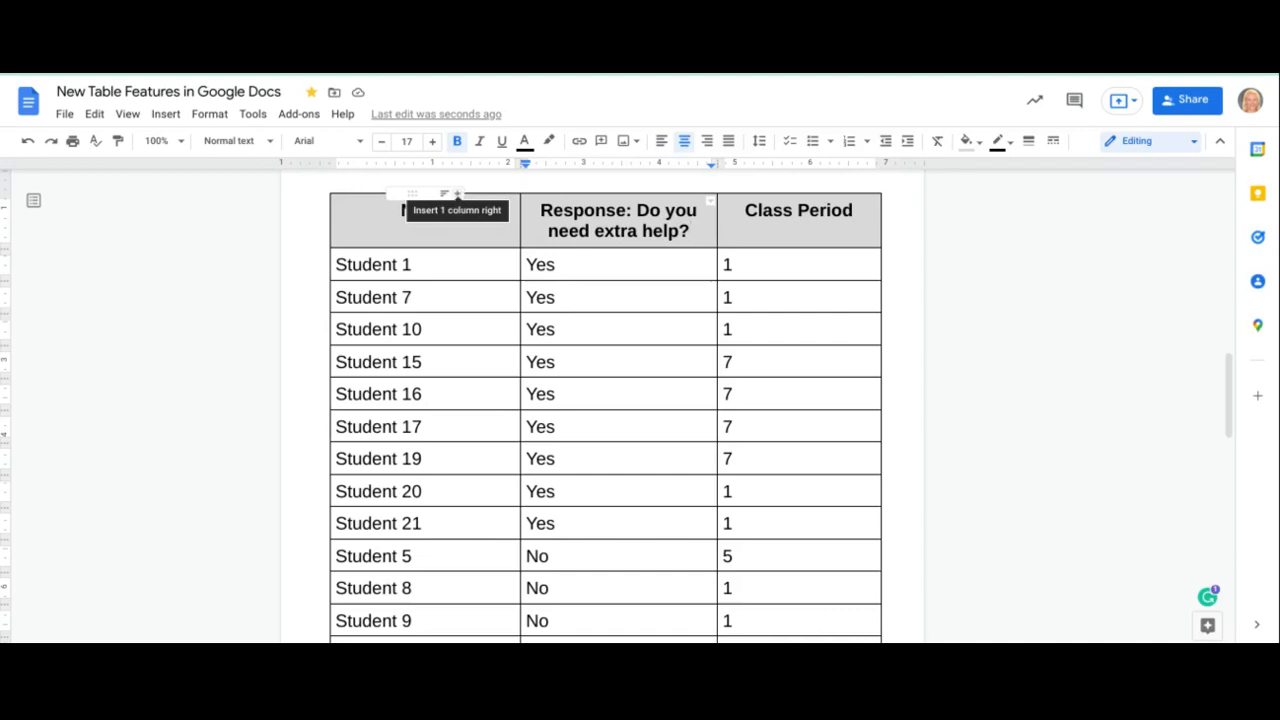
{"action": "left_click", "coordinate": [457, 194]}
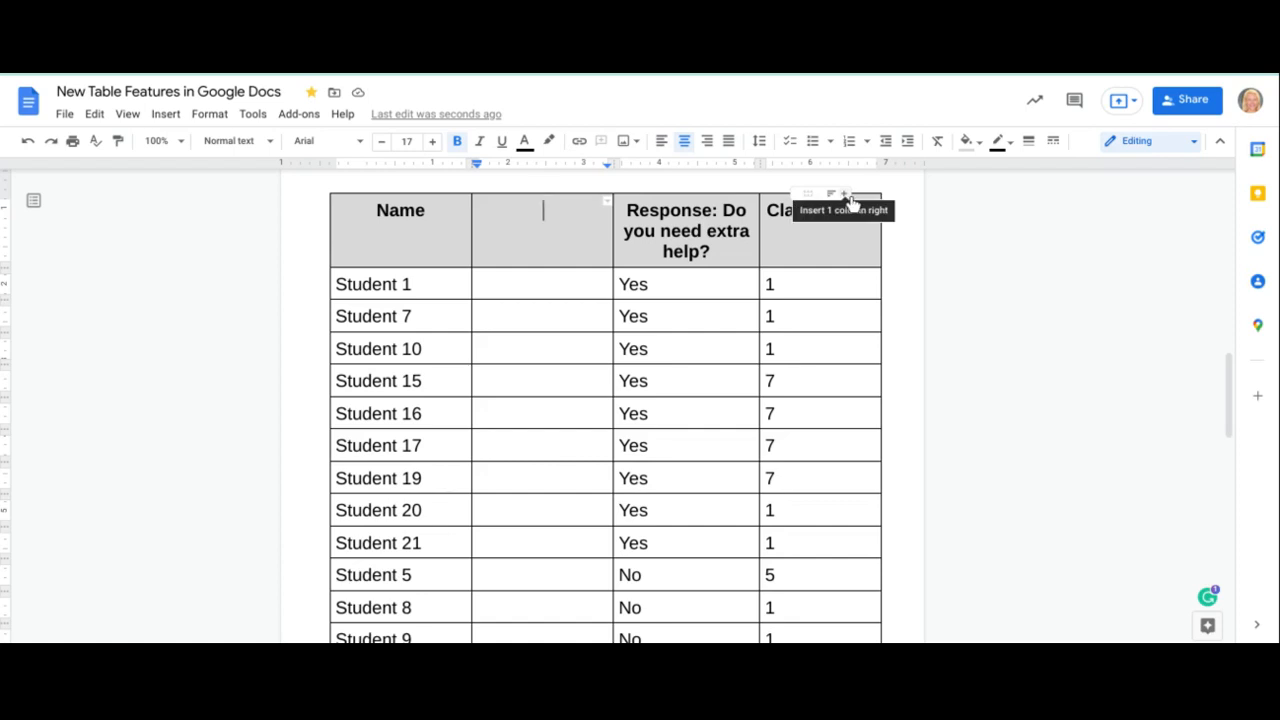
{"action": "left_click", "coordinate": [848, 198]}
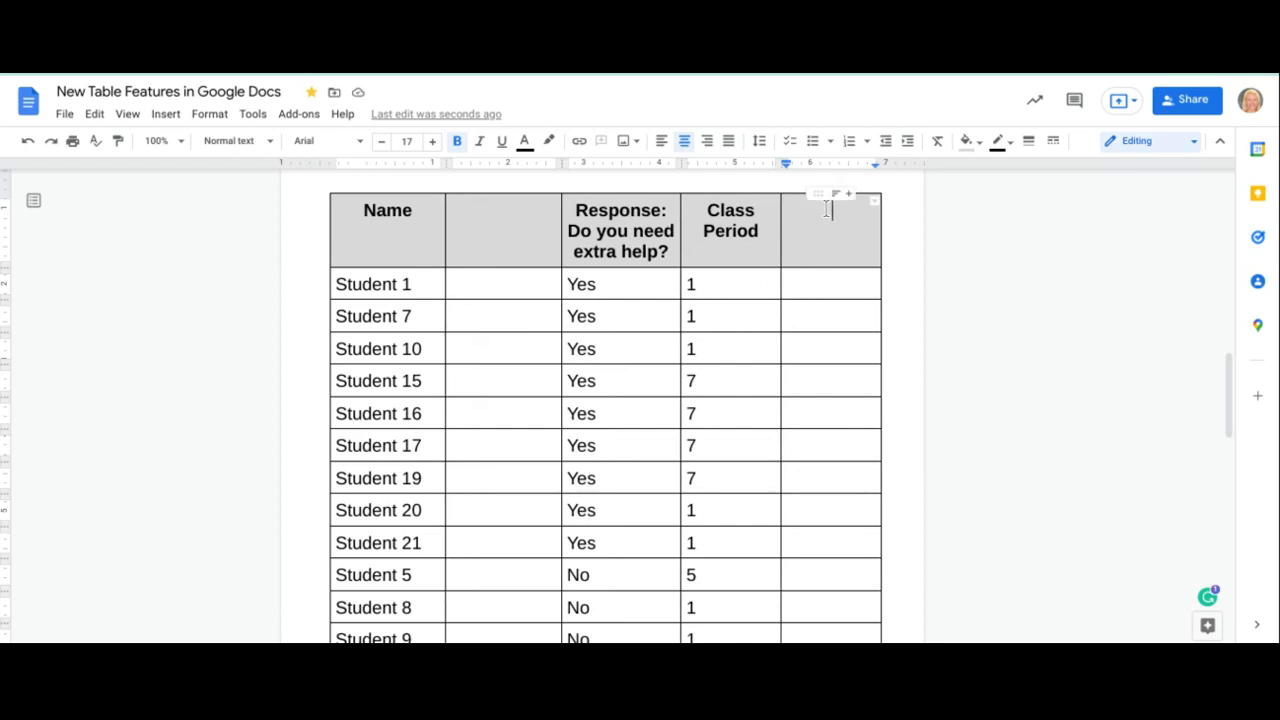
Move the empty last column between the "Response: Do you need extra help?" and Class Period columns, and return to the feature list.
{"action": "left_click_drag", "start_coordinate": [818, 193], "coordinate": [700, 198]}
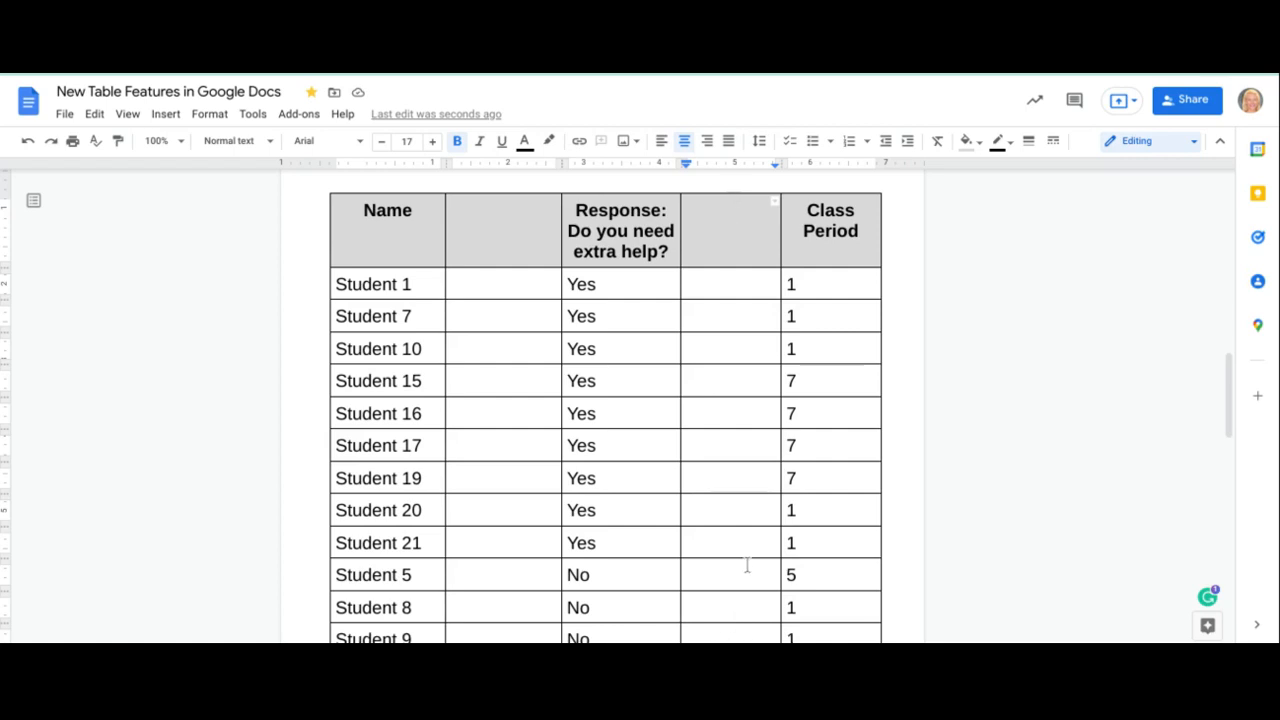
{"action": "scroll", "coordinate": [748, 546], "scroll_direction": "up", "scroll_amount": 1}
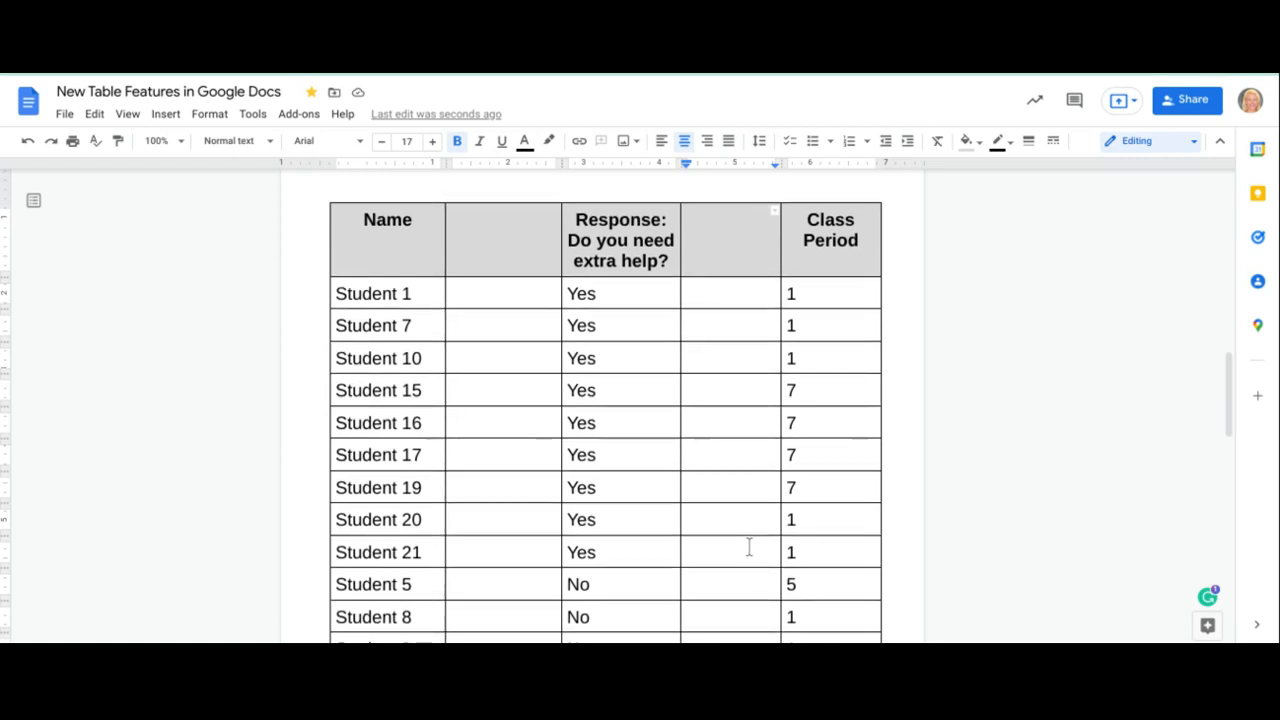
{"action": "scroll", "coordinate": [748, 546], "scroll_direction": "up", "scroll_amount": 10}
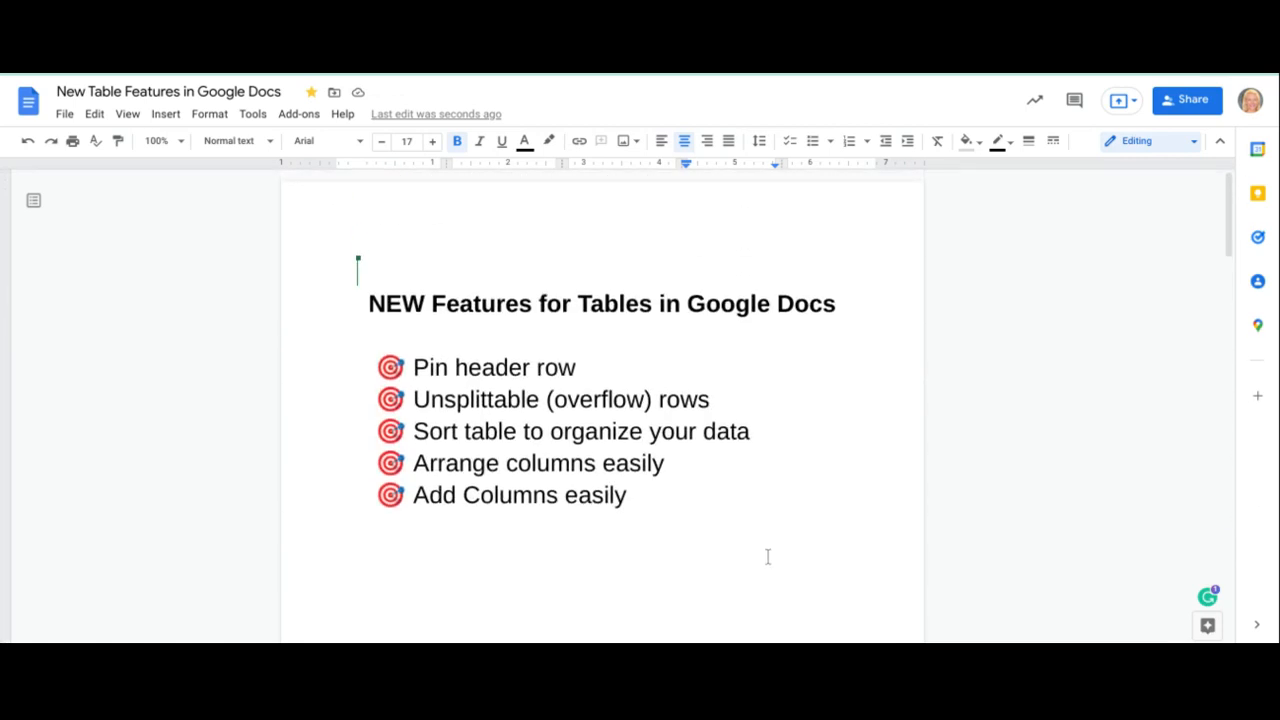